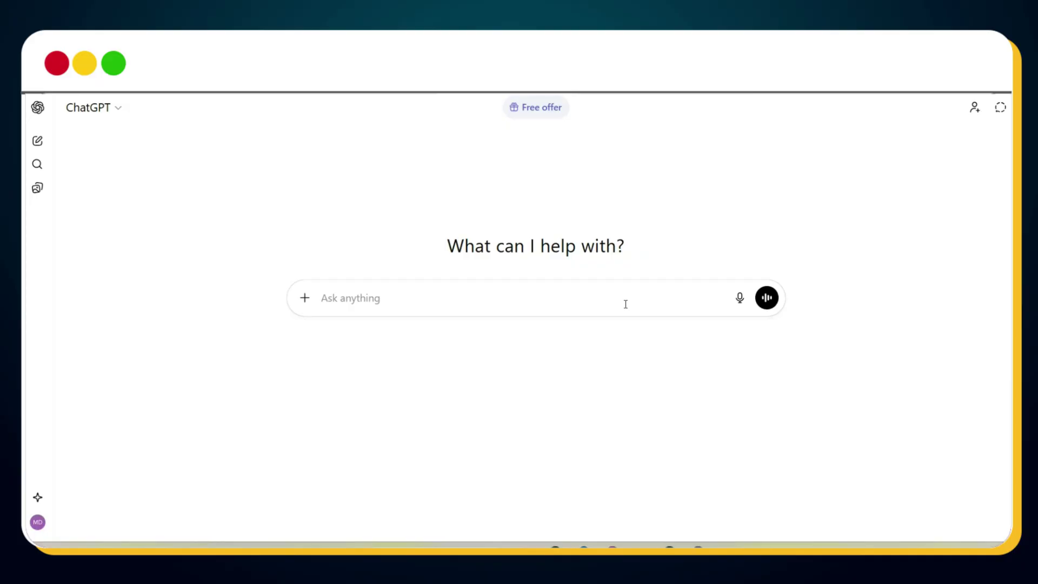
- Paste the prepared Jagannath Temple documentary prompt into ChatGPT's message box
type("Generate a long documentary script on topic - {{The Mystery of Jagannath Temple}} in Hindi, (minimum 6000 characters). Start with a cinematic, curiosity-driven intro, then cover the history of the provided topic. After that, add 15 rare, lesser-known facts. Each facts should be at least 500 Characters. Finally there must be proper closing of the script along with FOMO driven CTA. Maintain strong suspense and curiosity throughout the script to keep viewers engaged till the end. The script must be in narration style.")
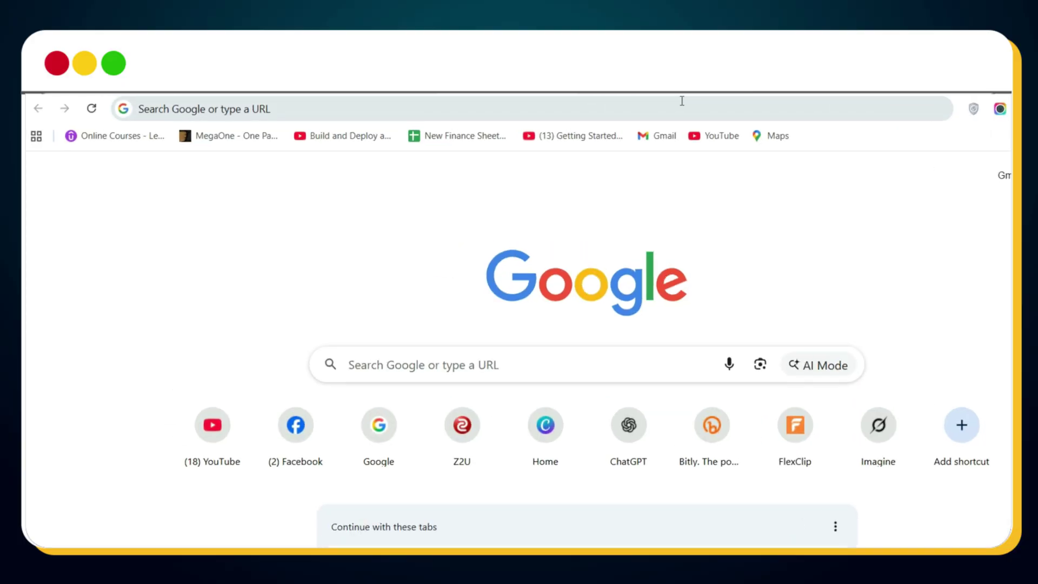
- Open the OpenAI.fm text-to-speech site
left_click(682, 101)
type("openai")
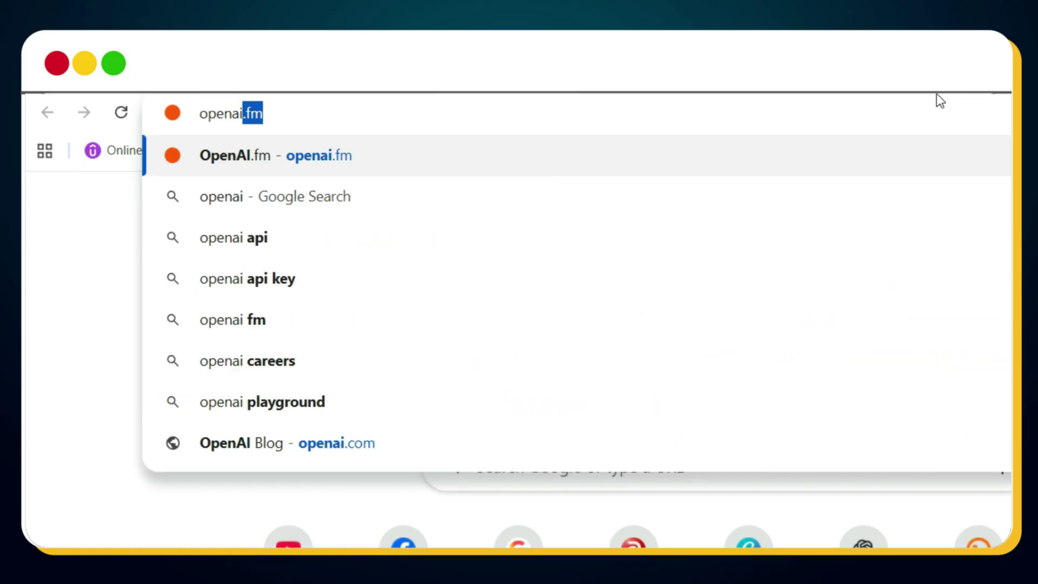
key("Return")
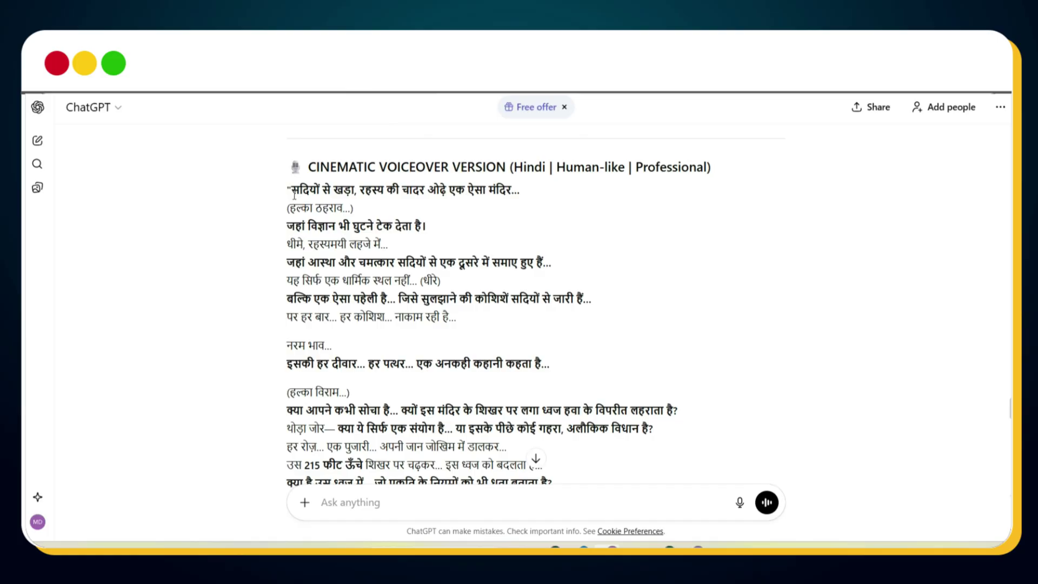
- Replace OpenAI.fm's sample script text with the first Hindi voiceover line
double_click(293, 192)
left_click_drag(318, 193, 513, 203)
key("ctrl+c")
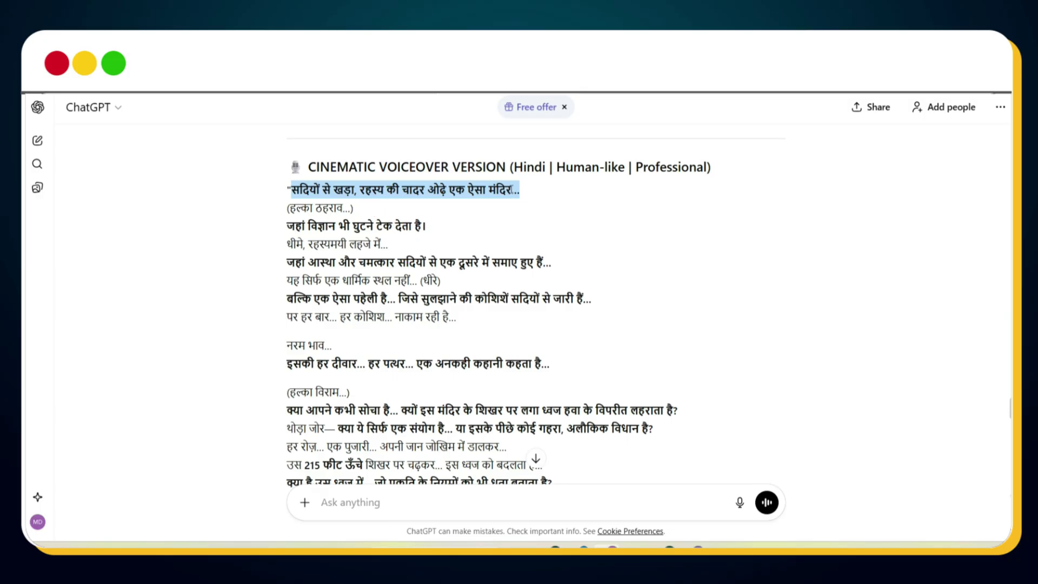
key("alt+Tab")
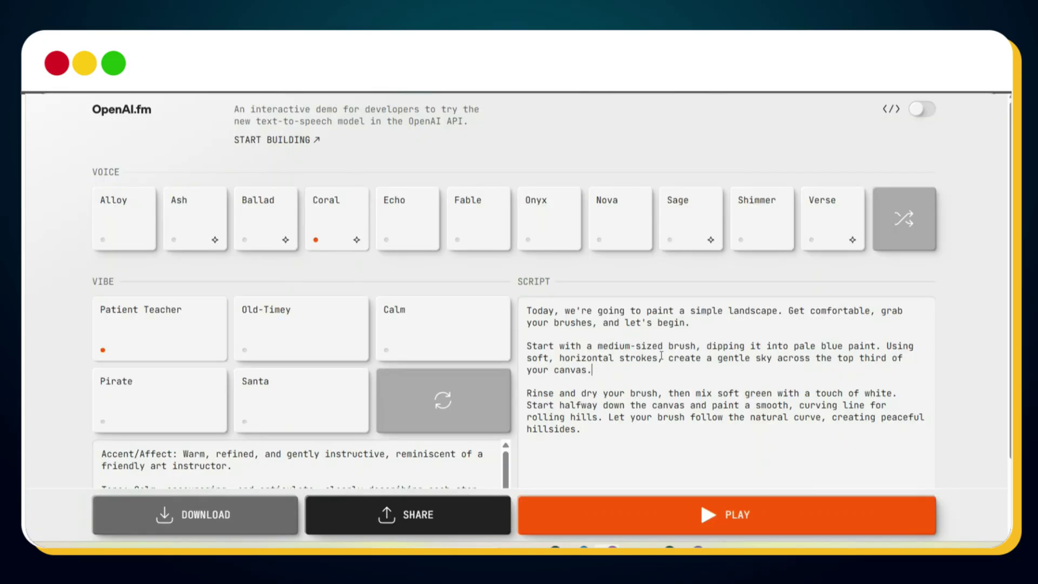
left_click(659, 354)
key("ctrl+a")
key("ctrl+v")
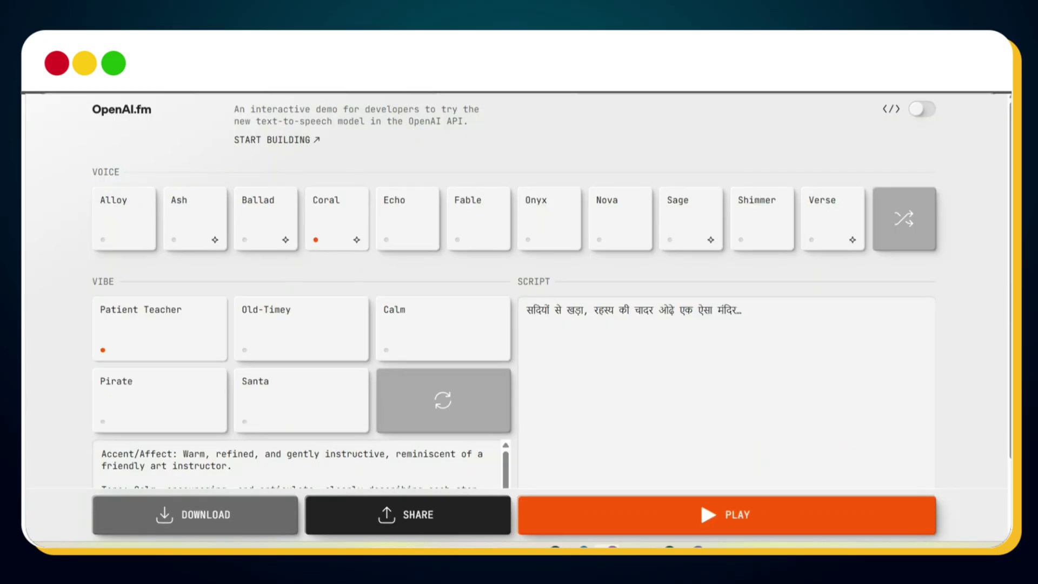
- Add the second and remaining Hindi lines to the script box on new lines
key("alt+Tab")
left_click_drag(287, 225, 427, 225)
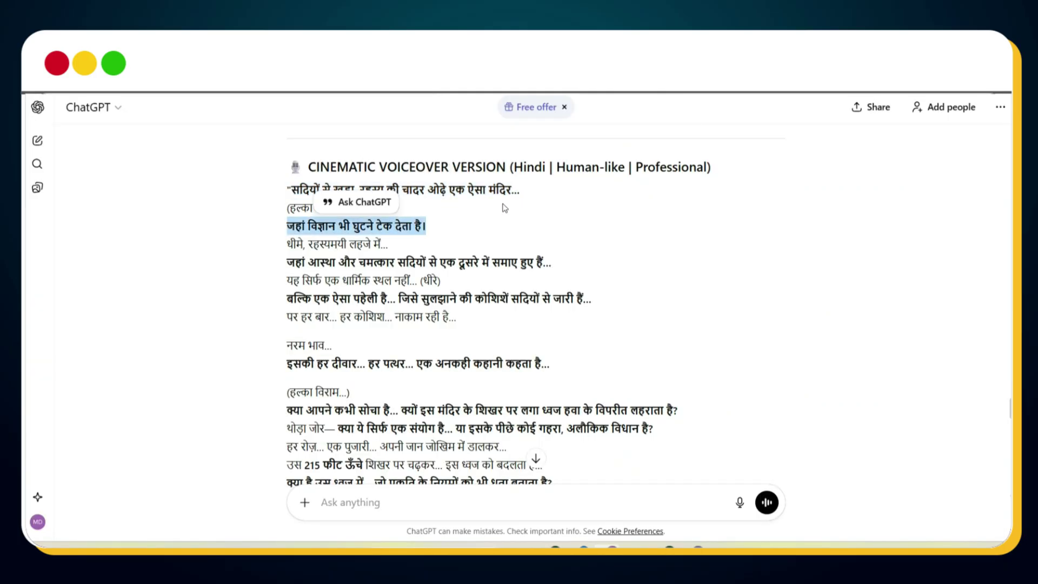
key("ctrl+c")
key("alt+Tab")
key("Return")
key("ctrl+v")
key("alt+Tab")
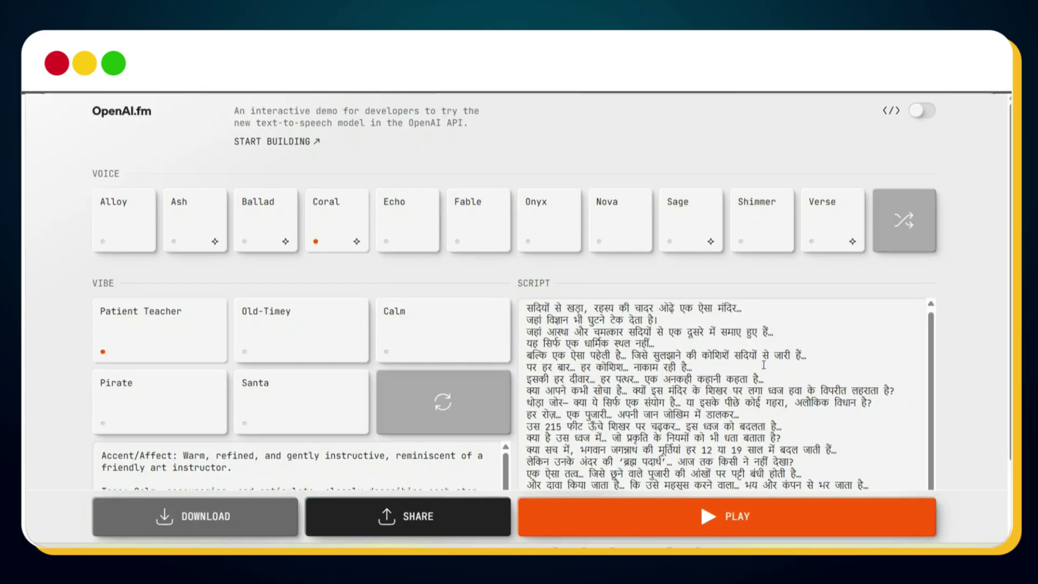
- Choose the Ash voice and the True Crime Buff vibe
scroll(764, 365, "up", 1)
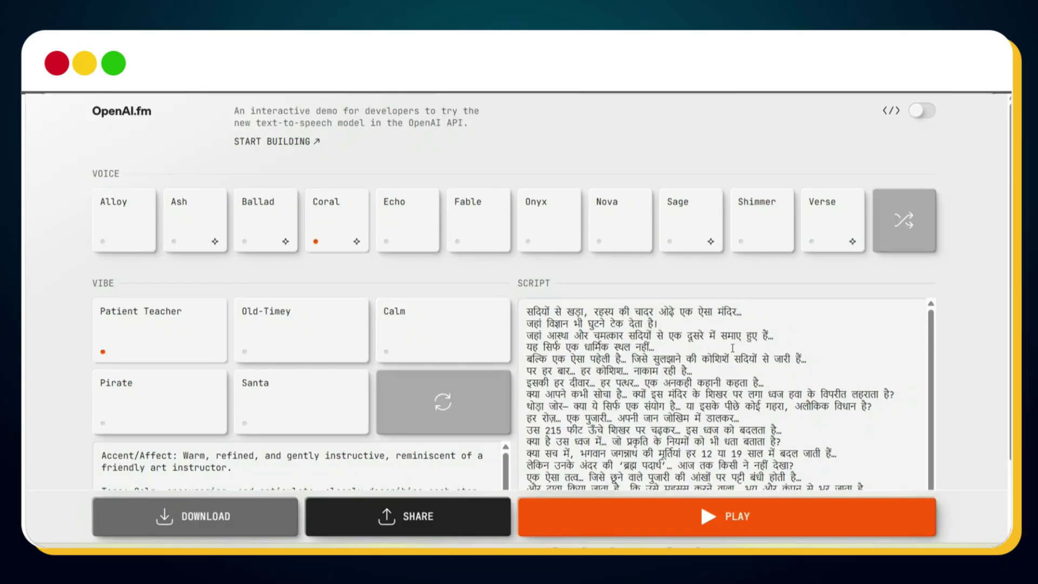
left_click(201, 235)
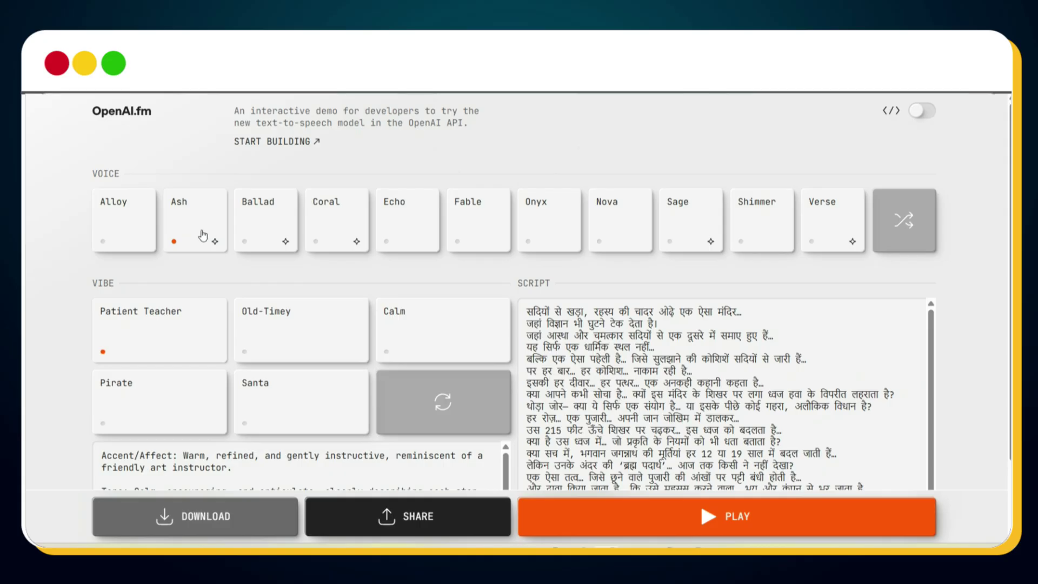
left_click(432, 399)
left_click(432, 399)
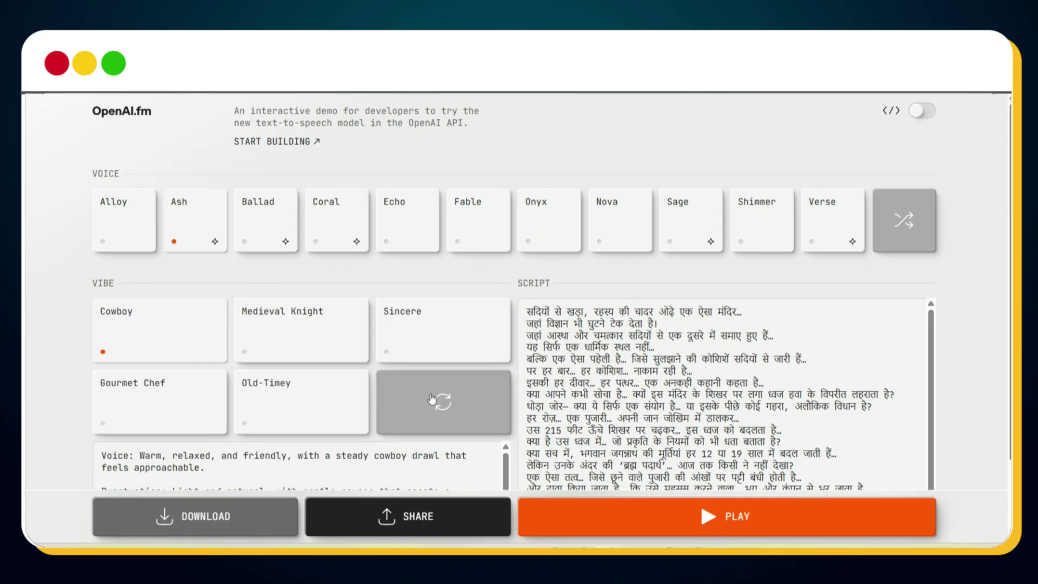
left_click(432, 399)
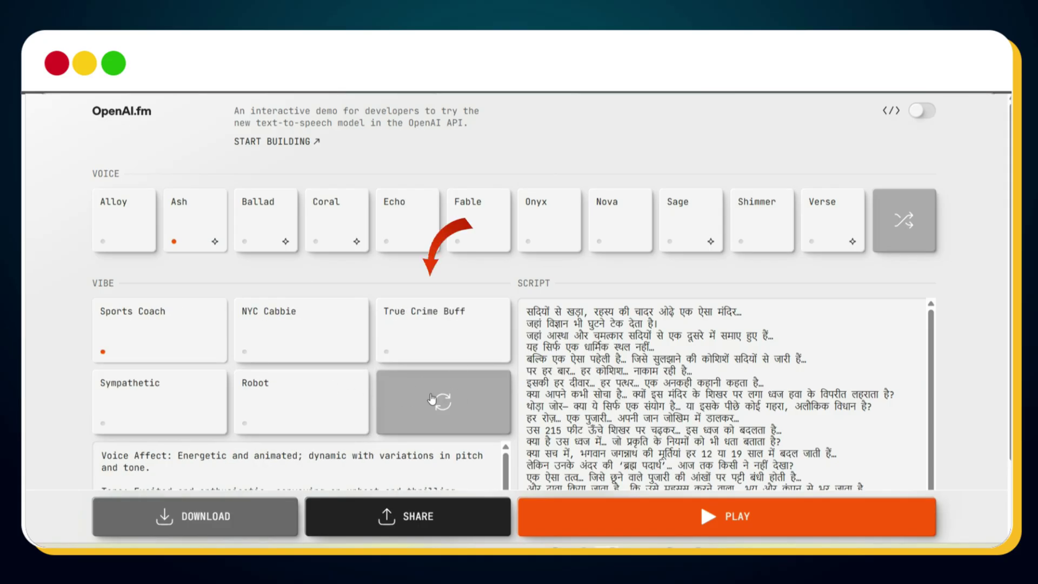
left_click(439, 339)
- Preview the Hindi voiceover aloud, then stop playback
left_click(713, 532)
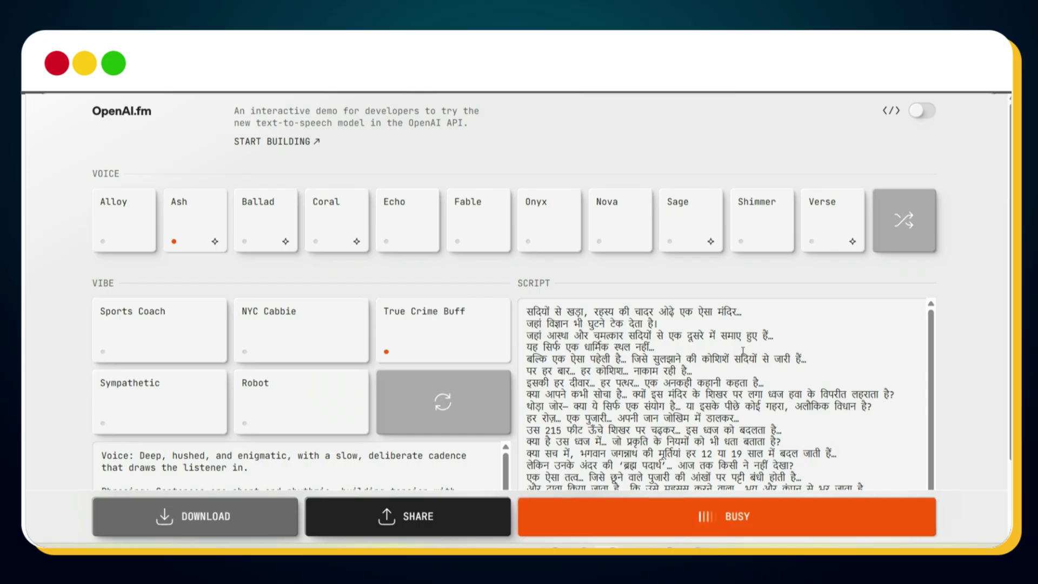
scroll(660, 342, "down", 1)
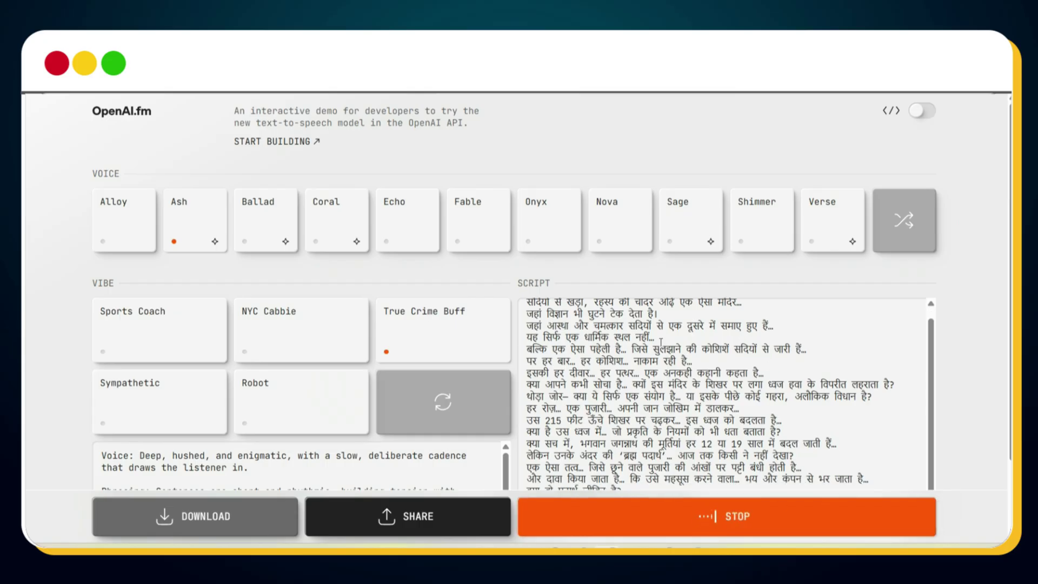
scroll(724, 394, "up", 1)
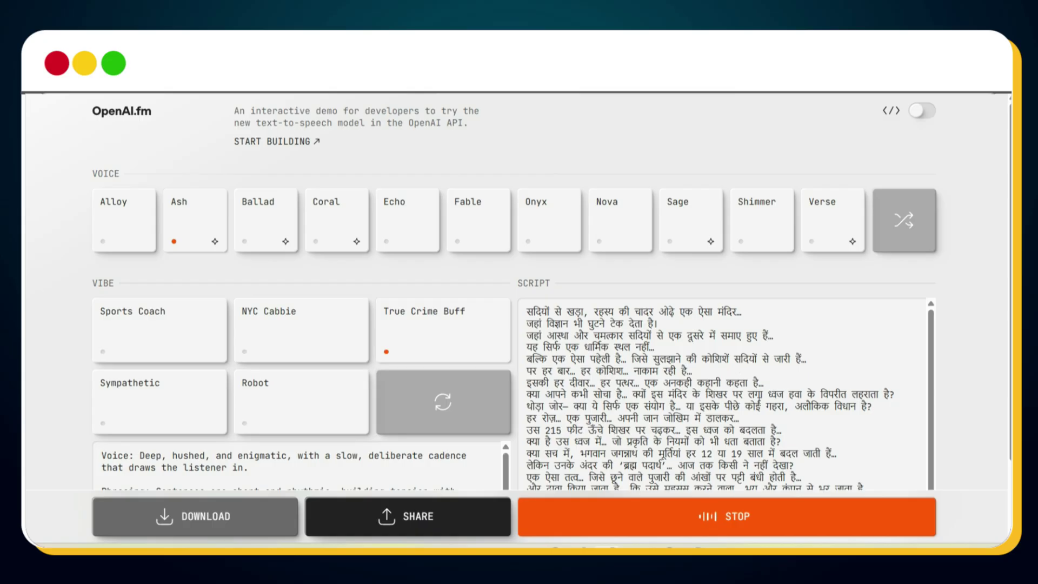
scroll(857, 447, "down", 2)
left_click(757, 522)
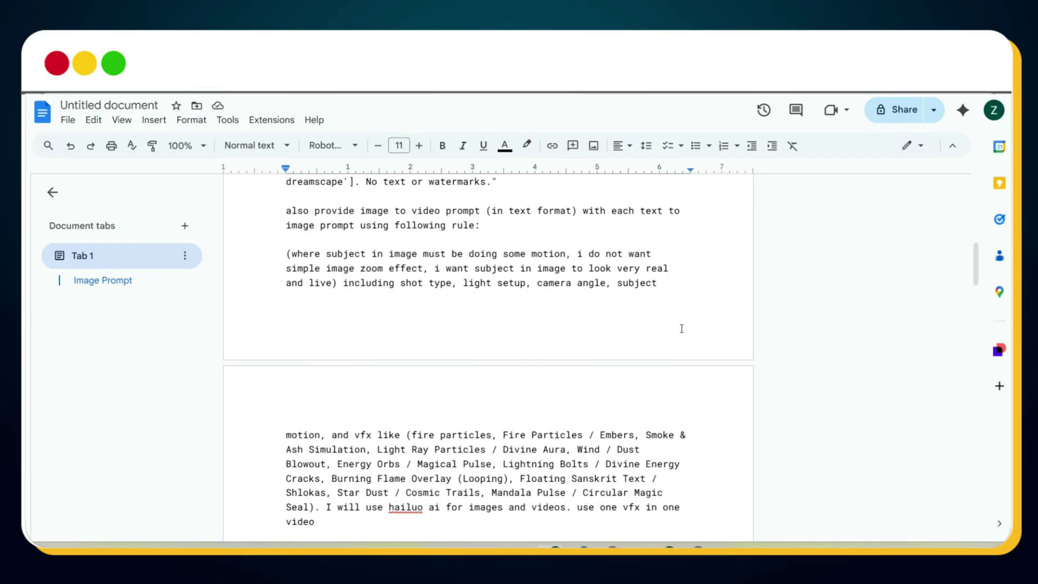
scroll(681, 328, "down", 15)
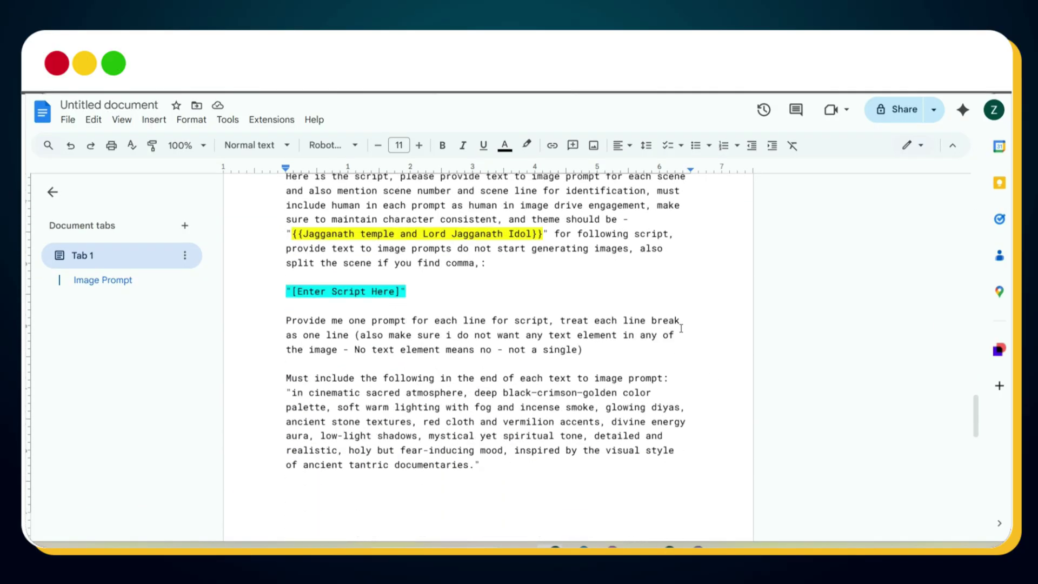
scroll(681, 329, "up", 20)
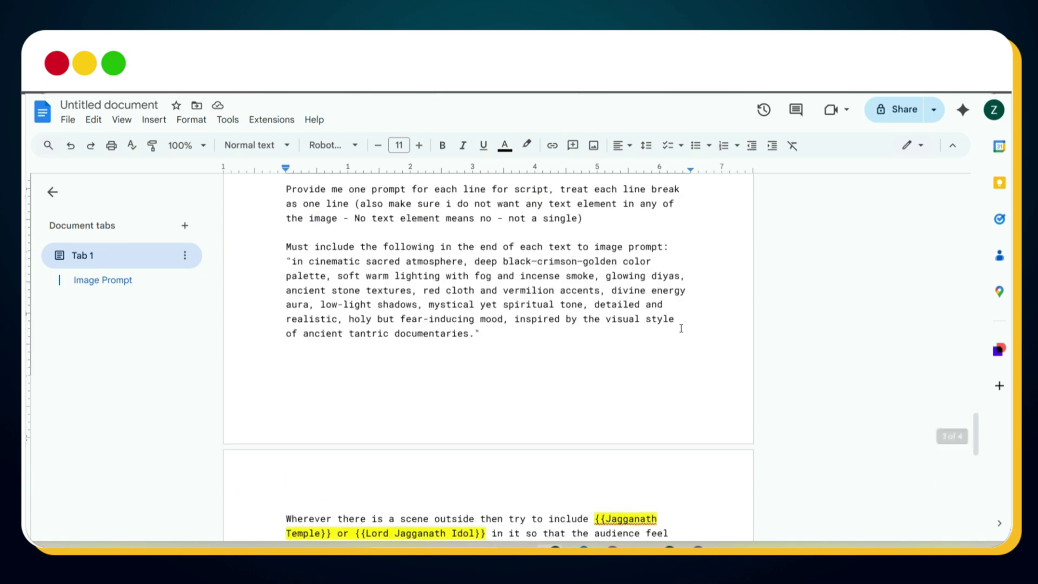
scroll(682, 328, "up", 15)
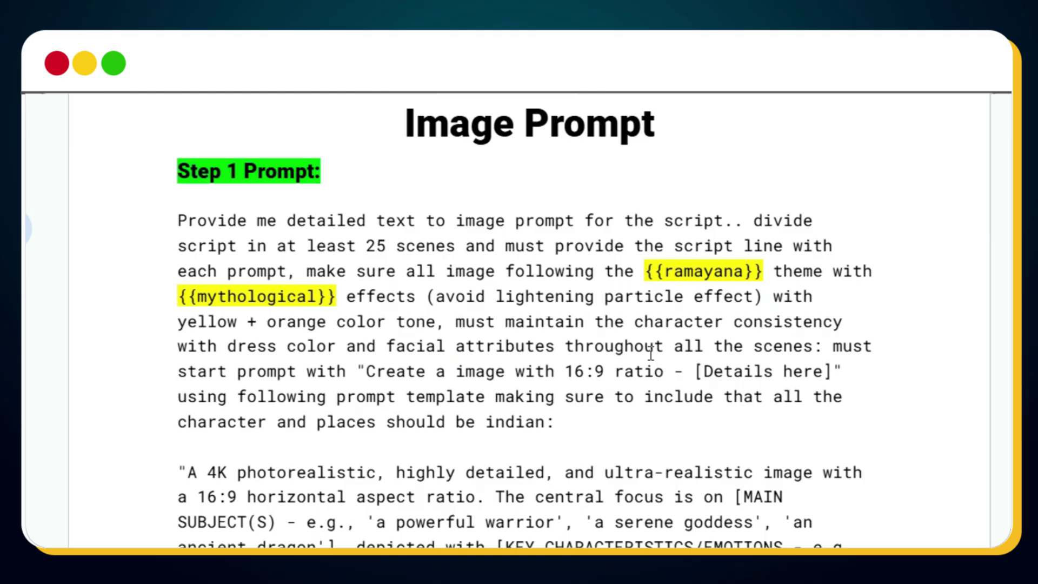
- Send the Step 1 image-prompt instructions, with theme and effects placeholders, to ChatGPT
left_click_drag(648, 270, 762, 273)
left_click_drag(179, 296, 336, 297)
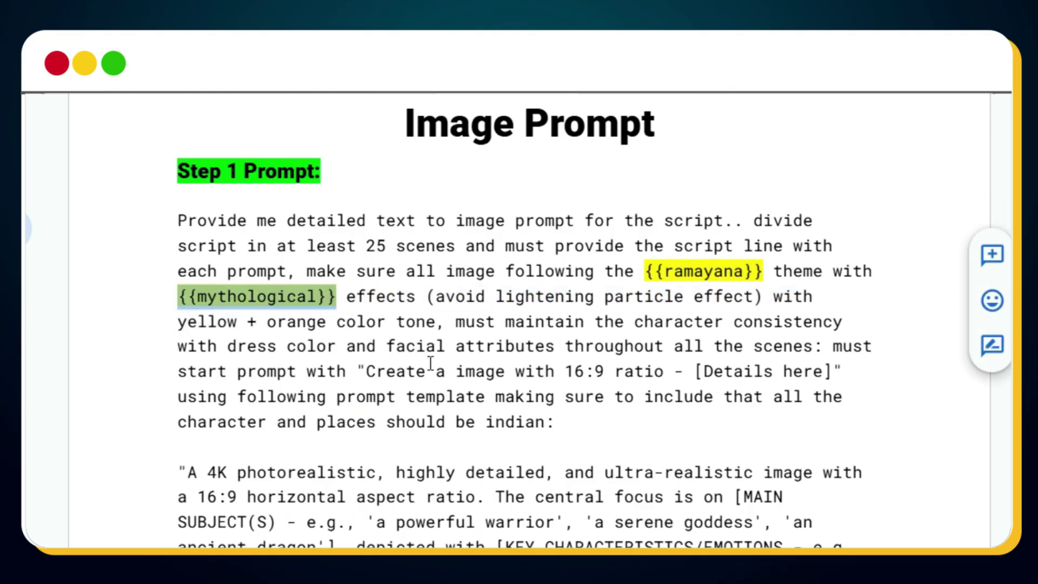
left_click_drag(176, 220, 418, 583)
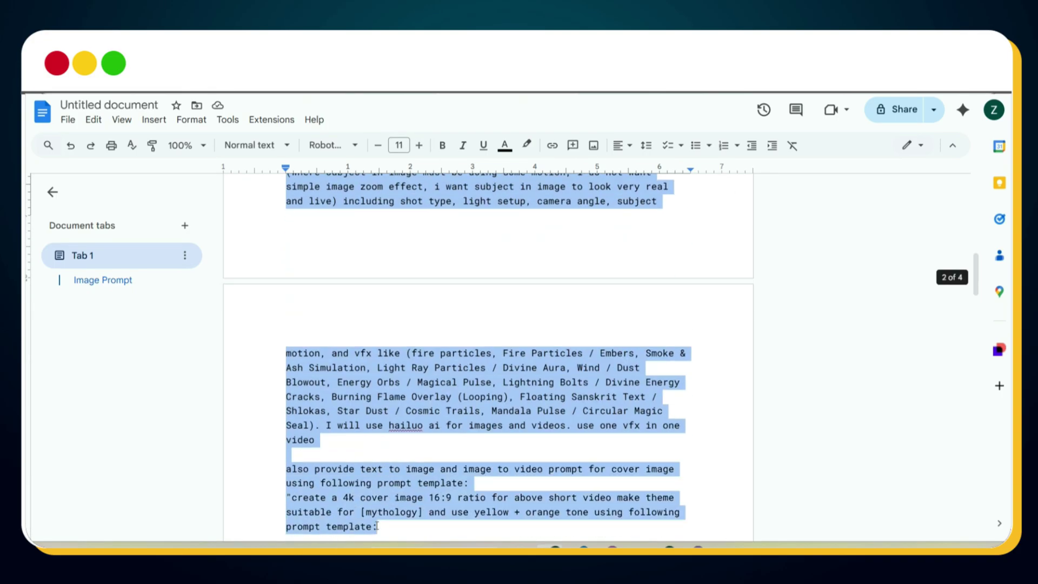
left_click_drag(425, 460, 653, 475)
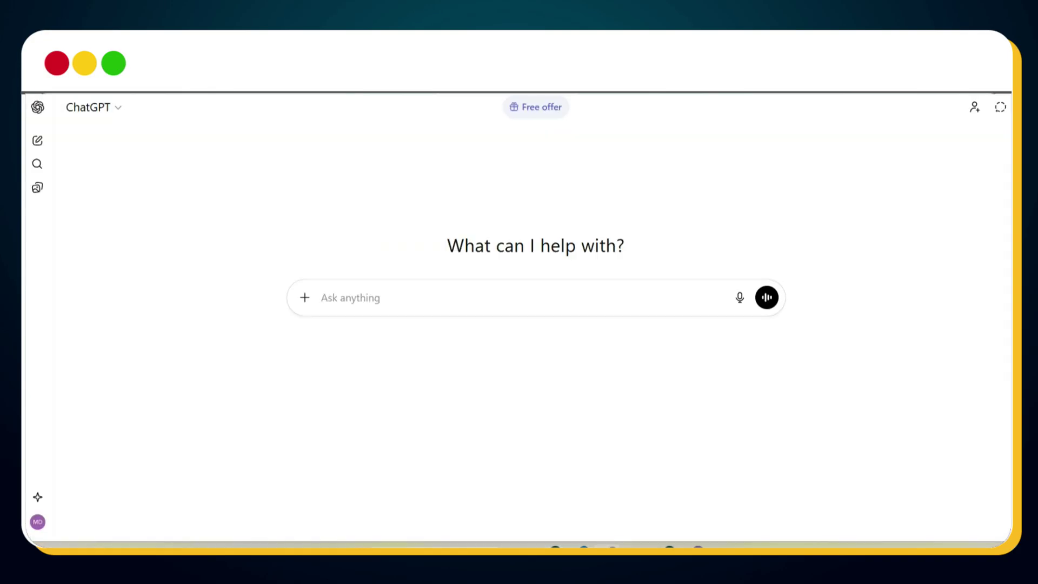
key("ctrl+v")
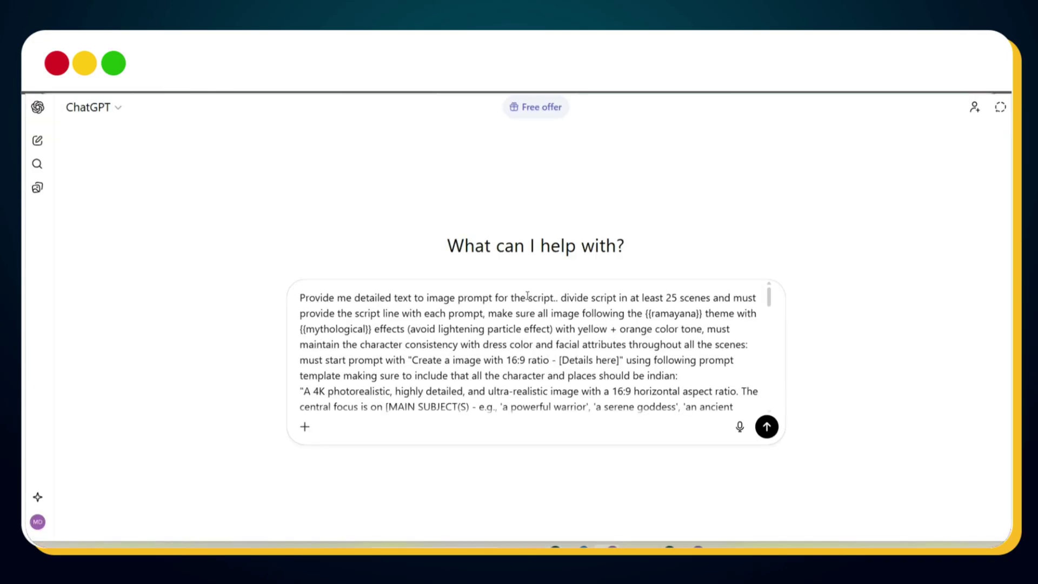
key("Return")
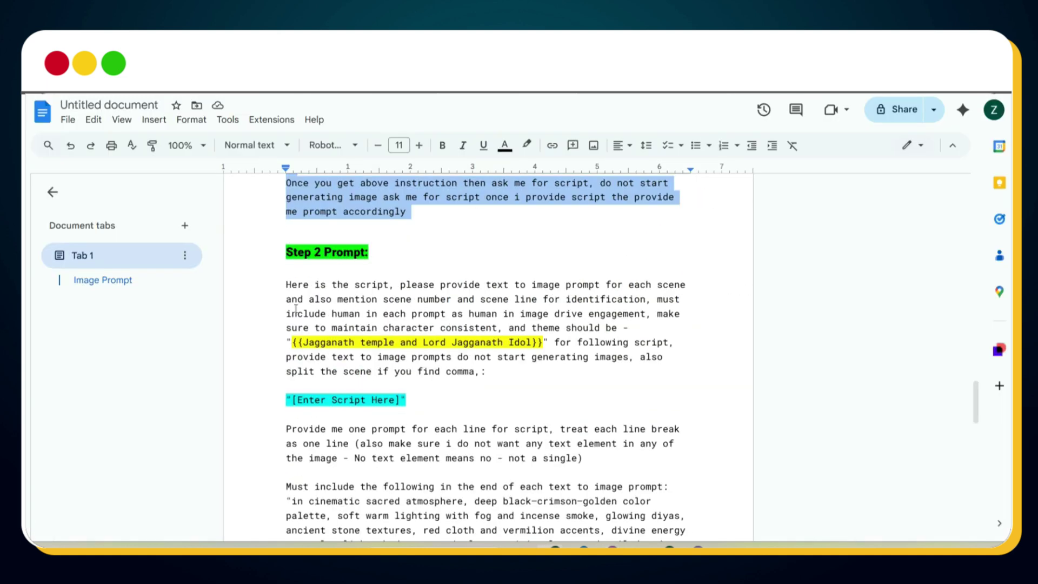
- Review the Step 2 prompt's Jagganath temple theme and [Enter Script Here] placeholders
left_click(290, 312)
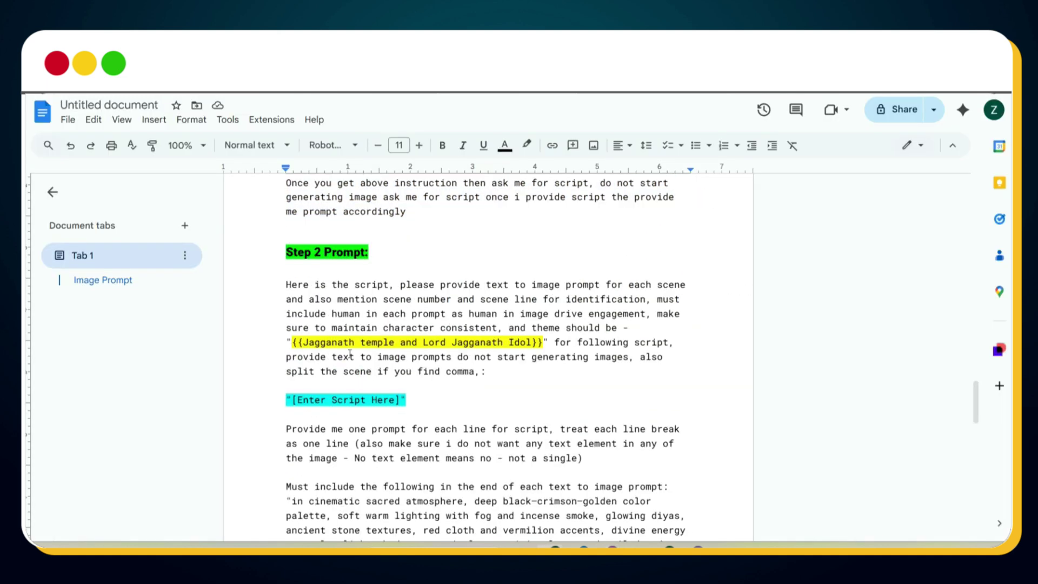
left_click_drag(295, 348, 527, 345)
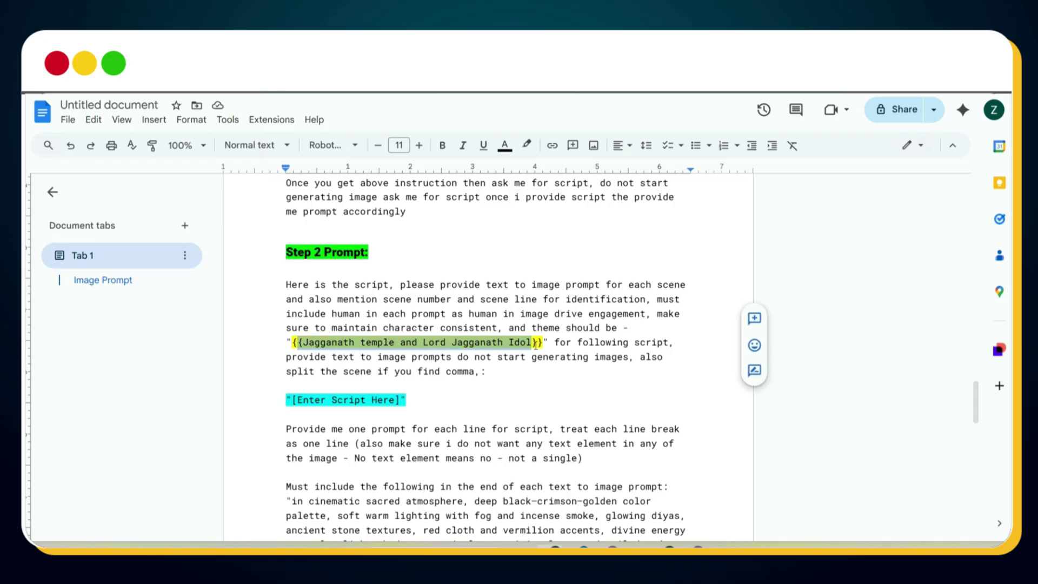
left_click(423, 345)
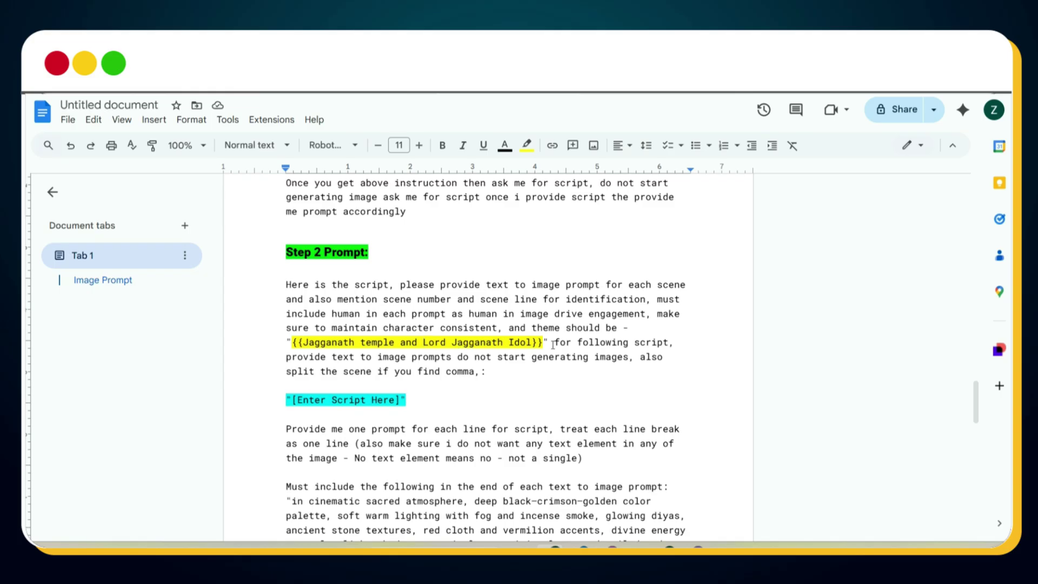
scroll(553, 345, "down", 1)
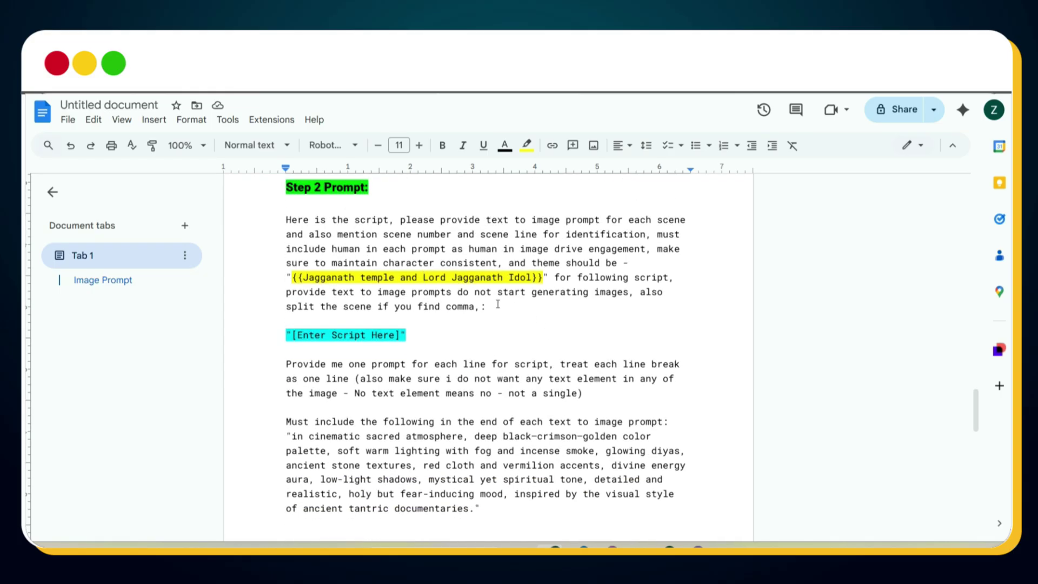
scroll(479, 299, "down", 1)
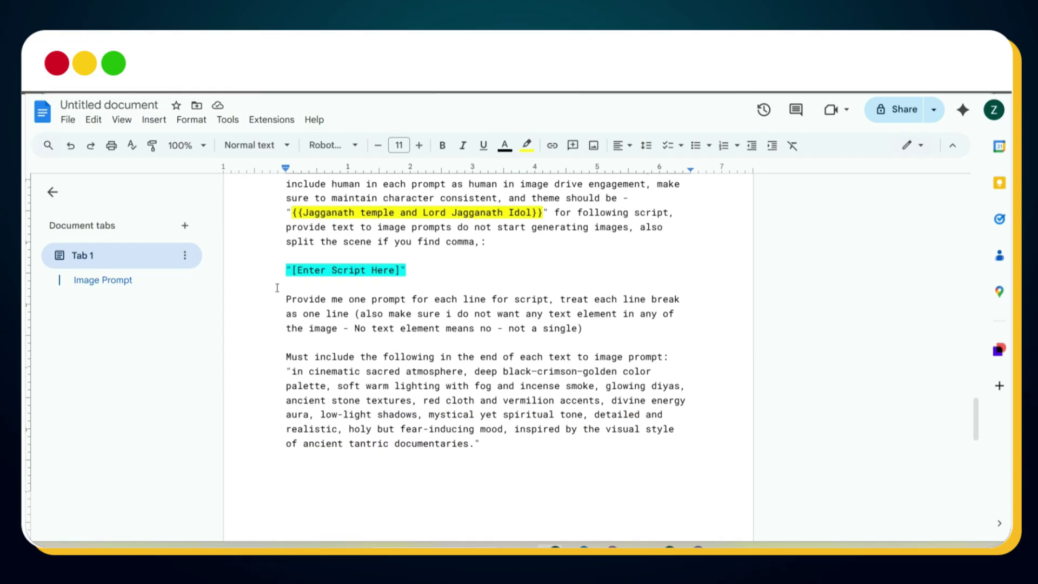
left_click_drag(292, 269, 398, 270)
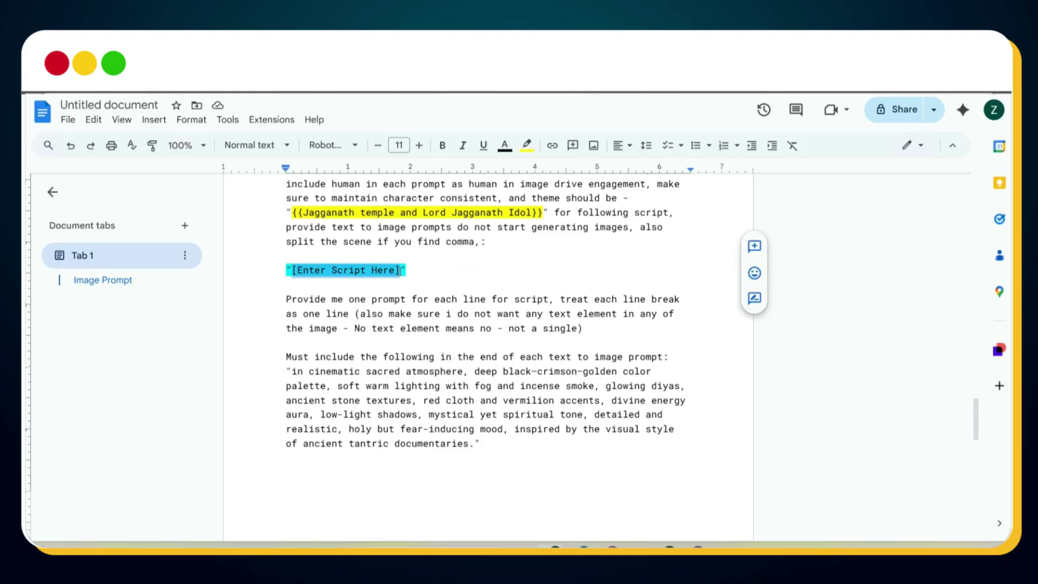
scroll(479, 289, "down", 5)
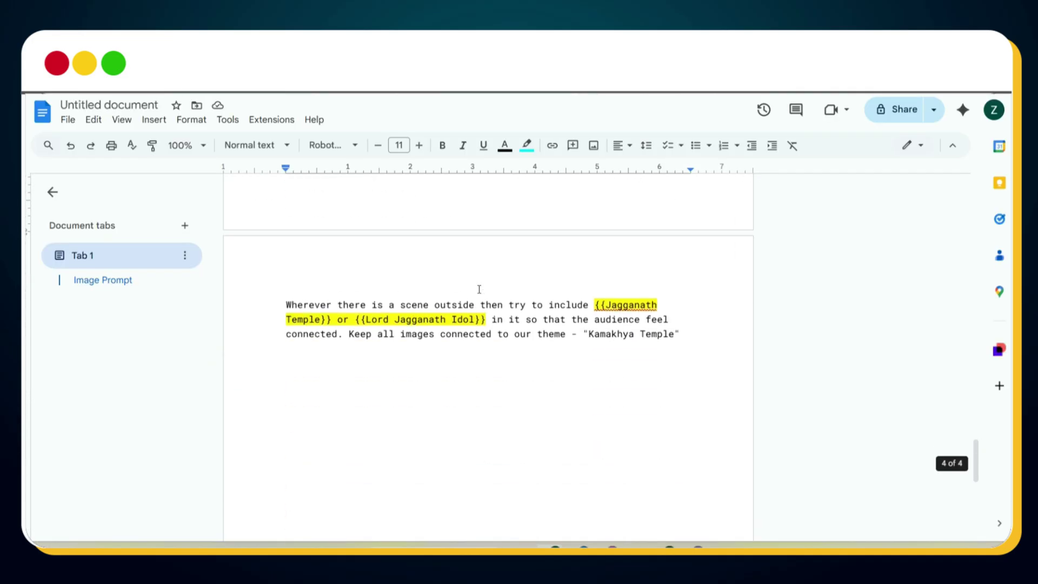
left_click(592, 306)
left_click_drag(592, 304, 481, 321)
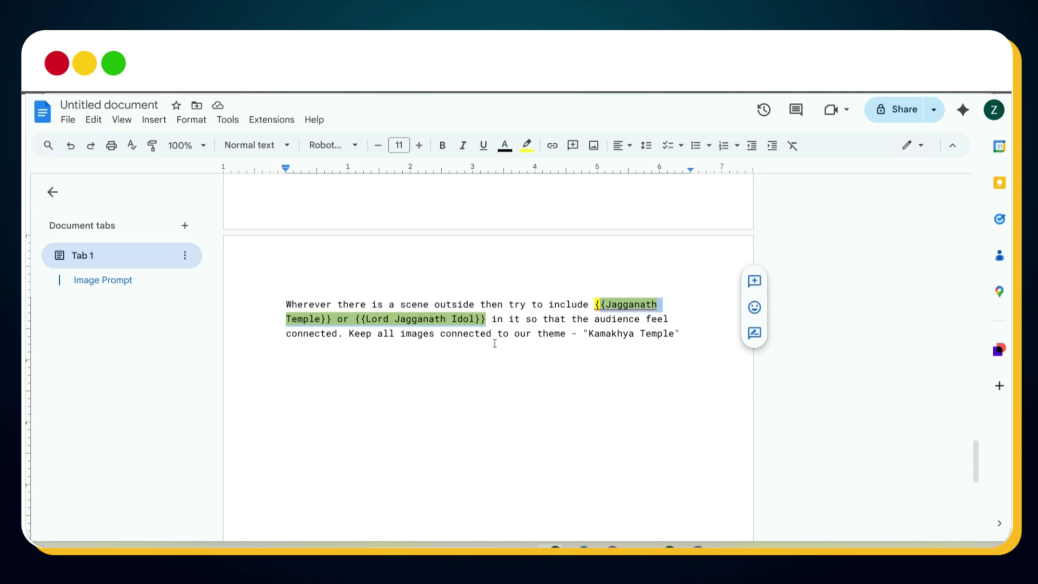
scroll(495, 343, "up", 15)
- Copy the whole Step 2 image prompt into ChatGPT's message box
left_click(288, 334)
left_click_drag(289, 350, 684, 526)
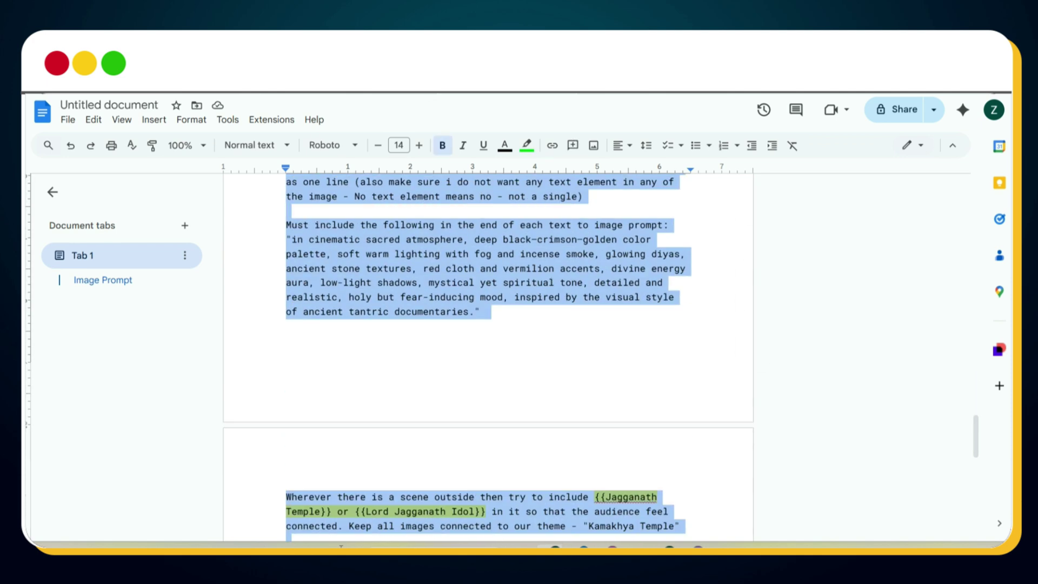
scroll(487, 378, "down", 2)
key("ctrl+c")
key("alt+Tab")
left_click(415, 502)
key("ctrl+v")
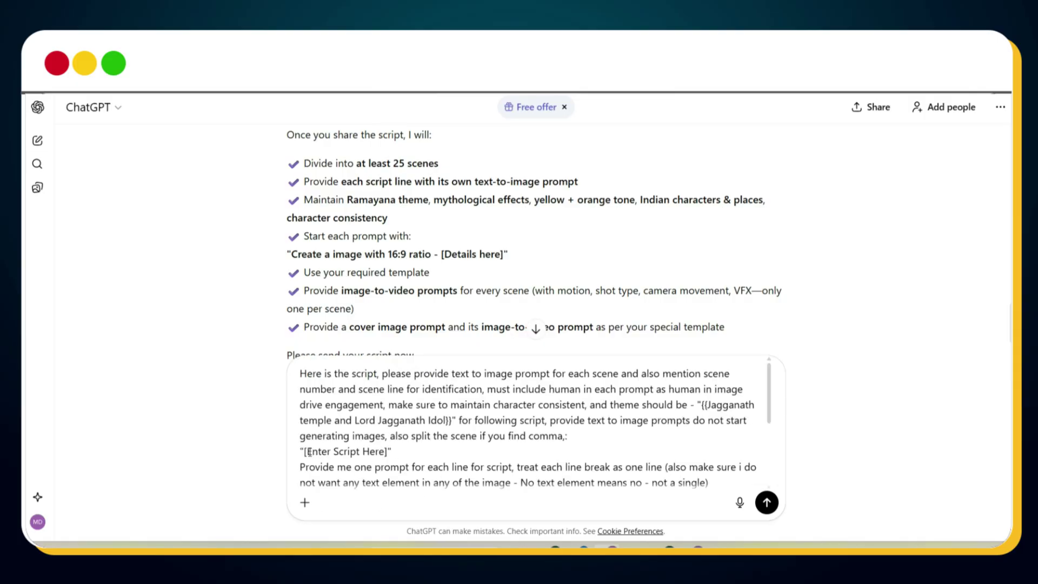
- Swap [Enter Script Here] for the Hindi script, send it, and select the Scene 1 prompt
left_click_drag(309, 452, 385, 452)
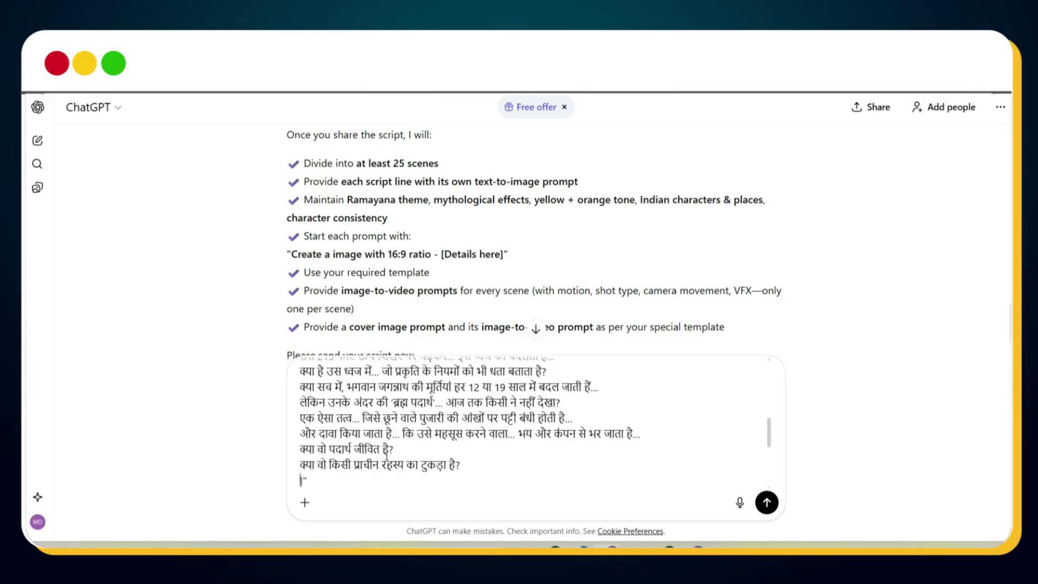
left_click(766, 503)
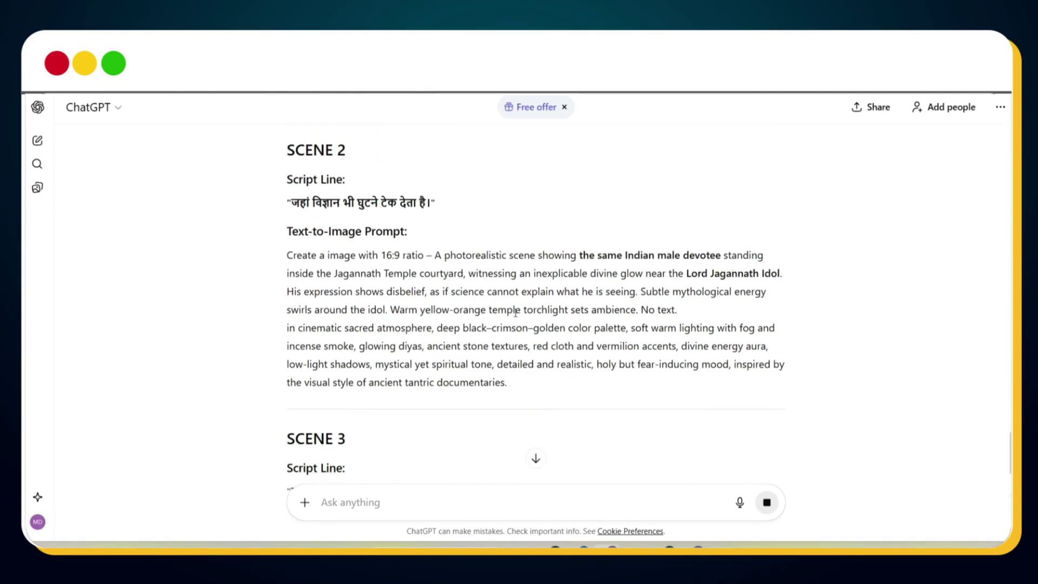
scroll(801, 404, "up", 10)
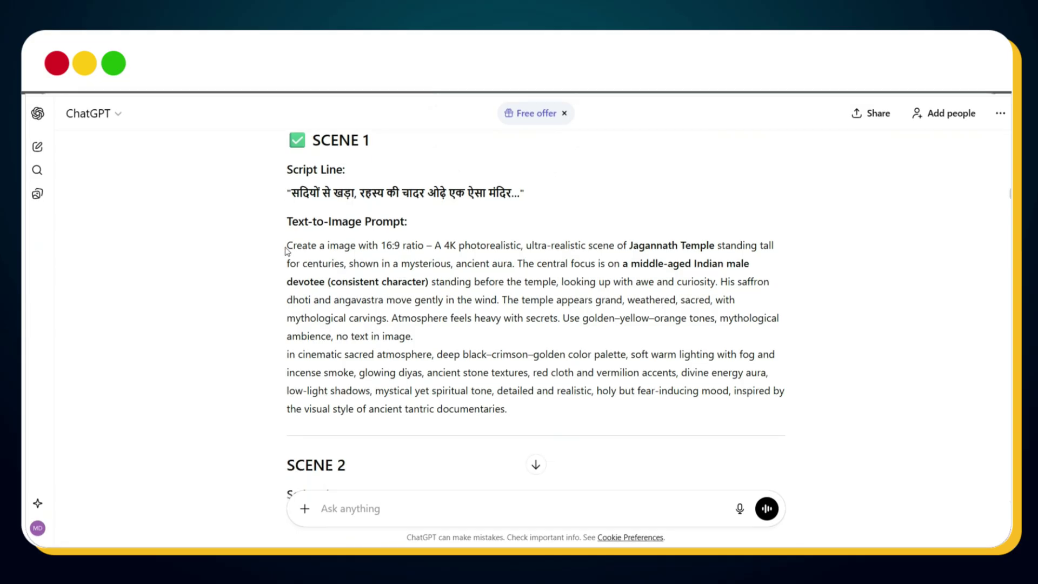
left_click_drag(287, 254, 558, 419)
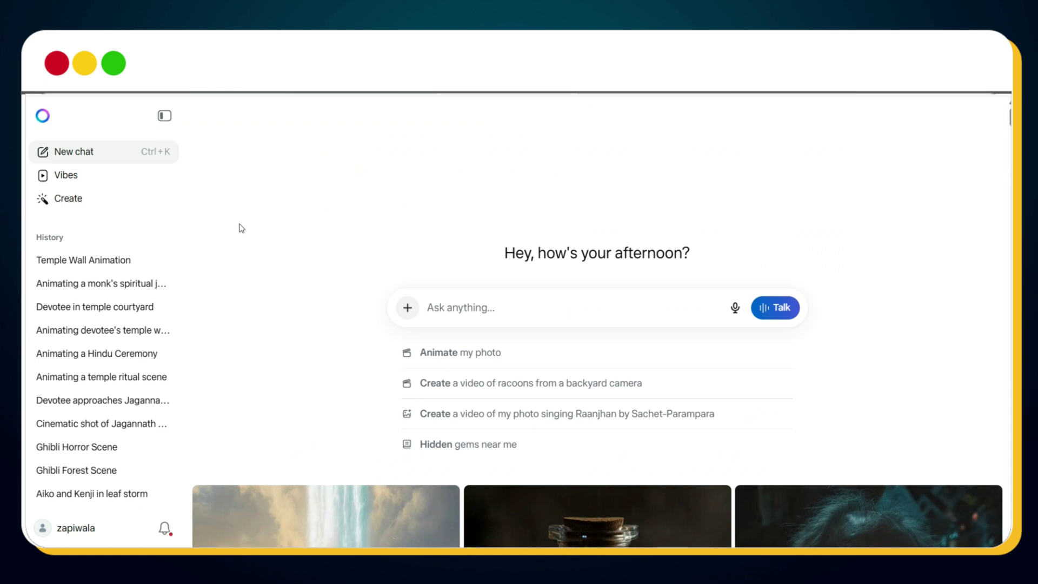
- Generate 16:9 Meta AI images from the Scene 1 prompt
left_click(111, 206)
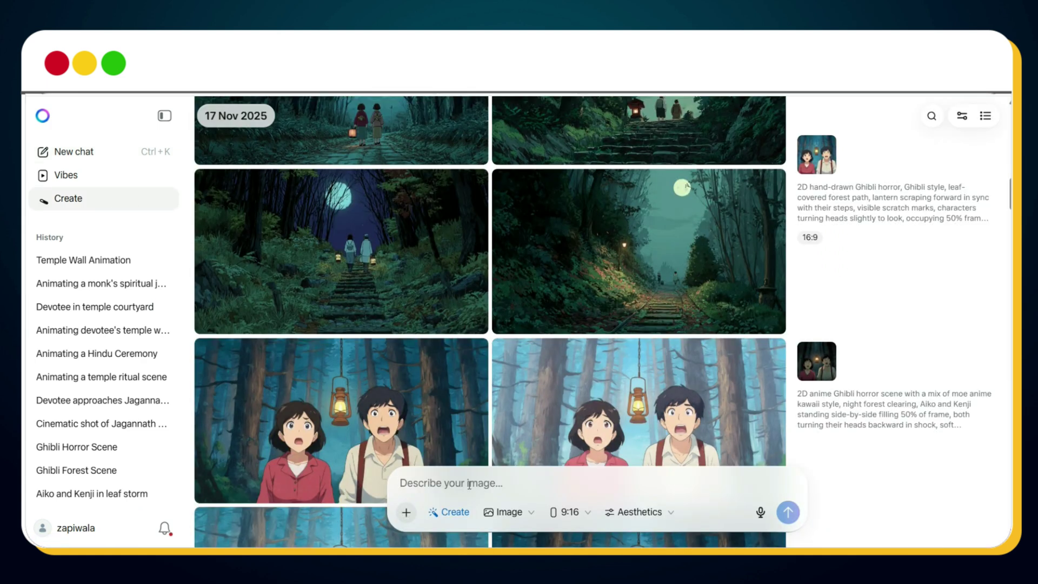
key("ctrl+v")
left_click(509, 512)
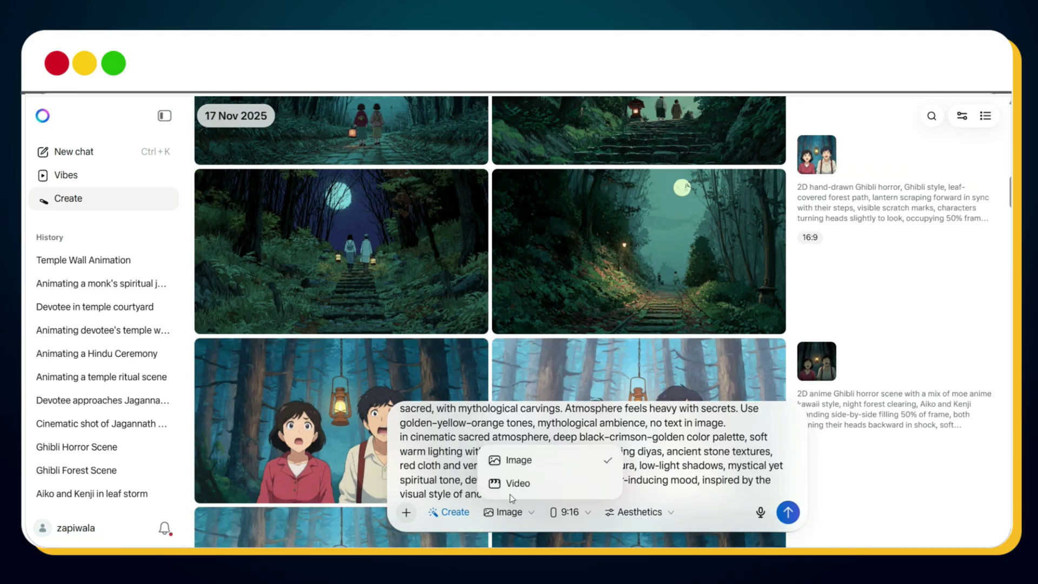
left_click(584, 513)
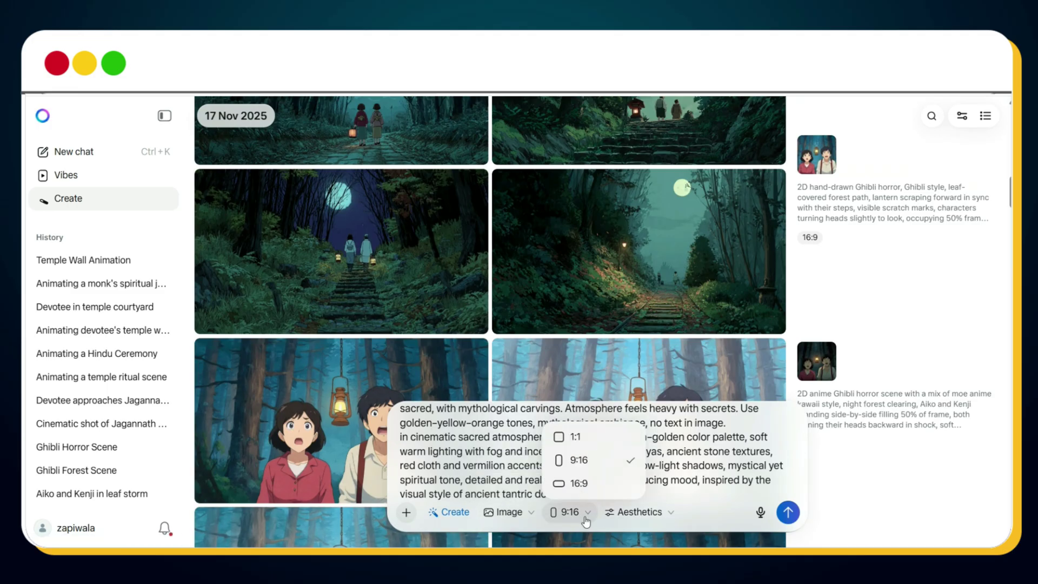
left_click(579, 483)
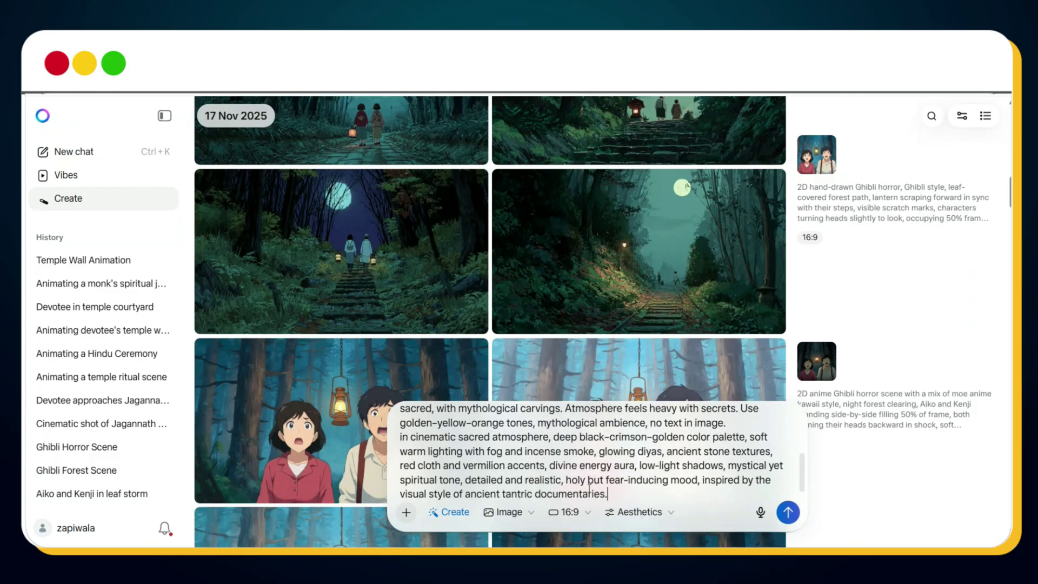
left_click(788, 514)
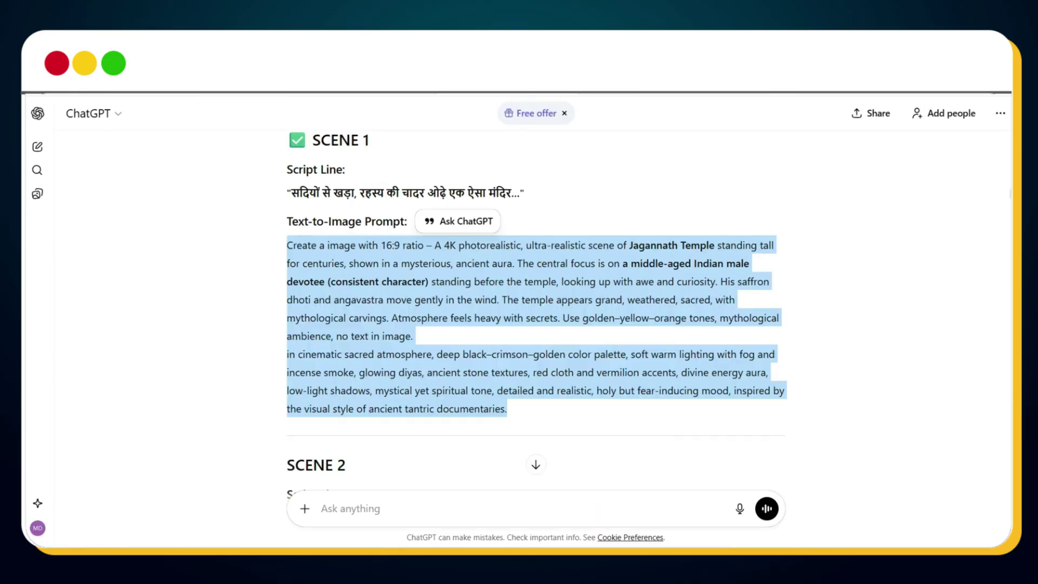
- Select the Scene 2 text-to-image prompt for the next image set
scroll(536, 324, "down", 5)
left_click_drag(287, 238, 504, 373)
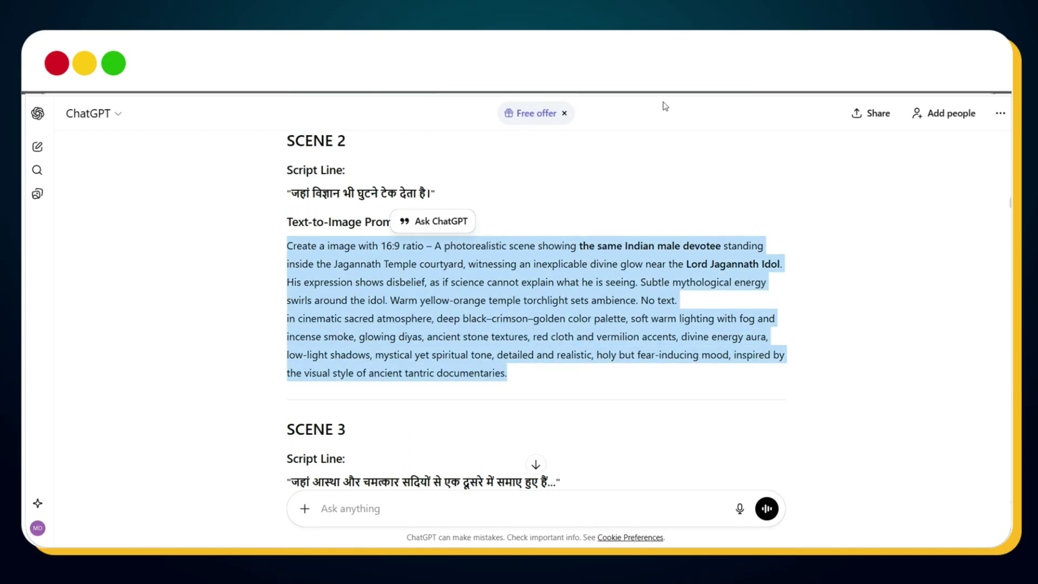
left_click(494, 480)
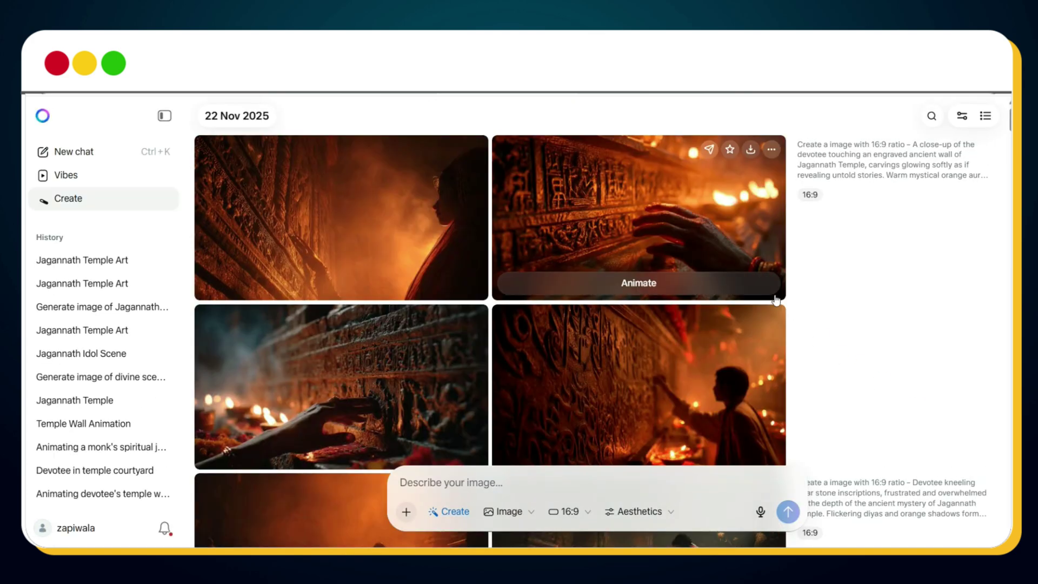
scroll(774, 297, "down", 5)
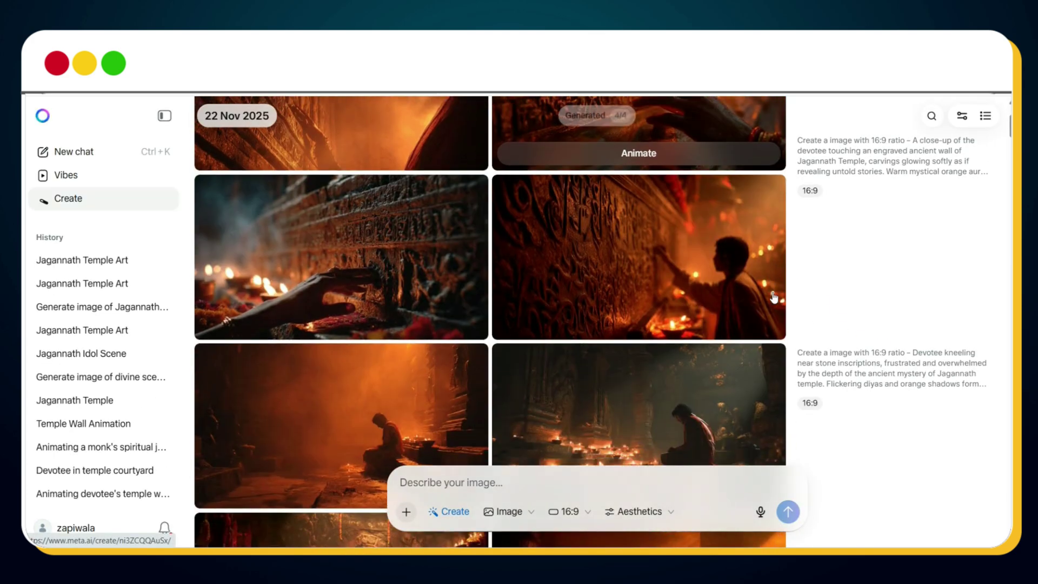
scroll(774, 298, "down", 8)
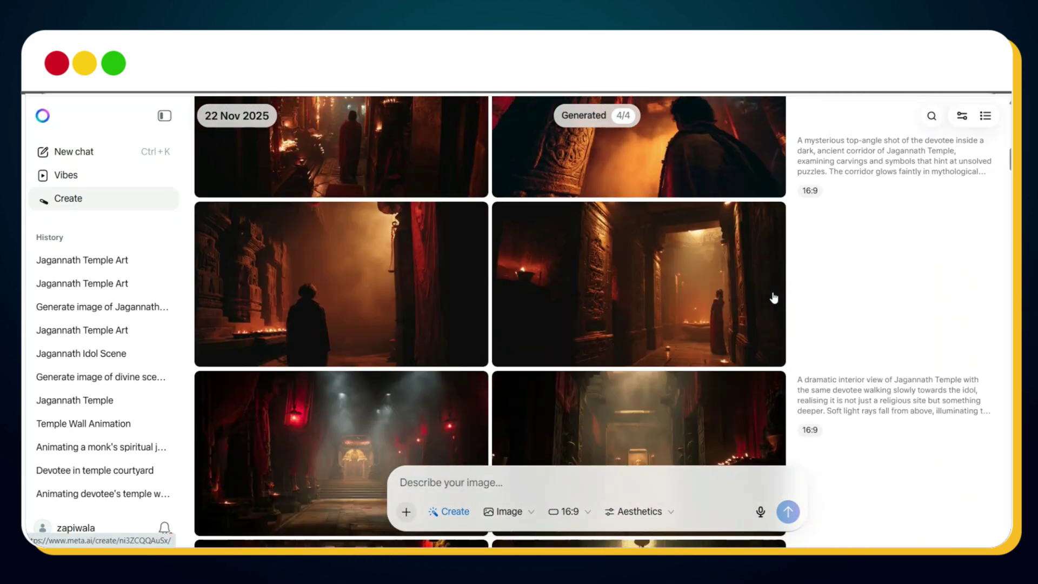
scroll(774, 297, "down", 8)
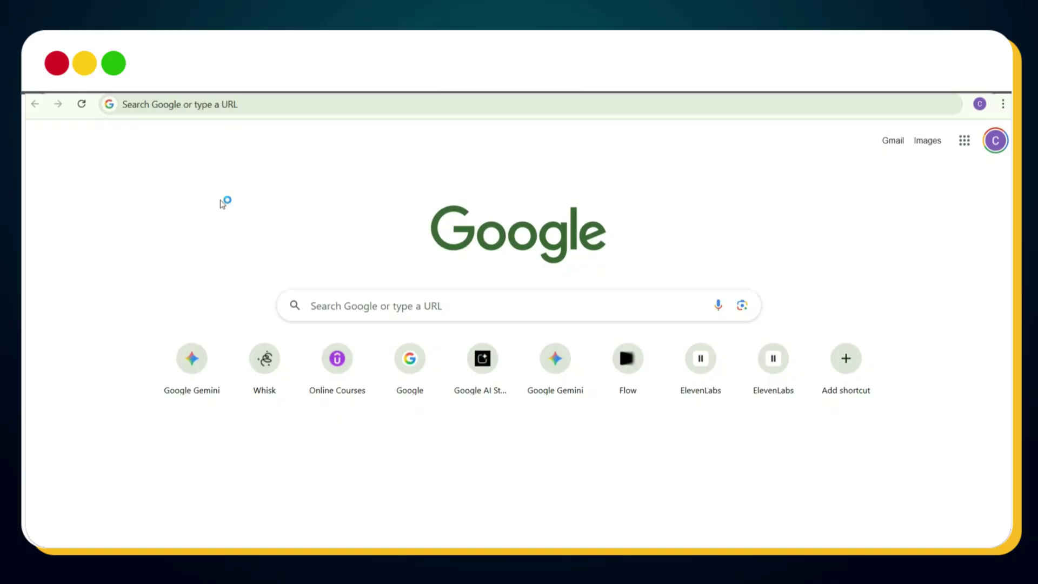
- Open gemini.google.com
left_click(165, 103)
type("gemini.google.com")
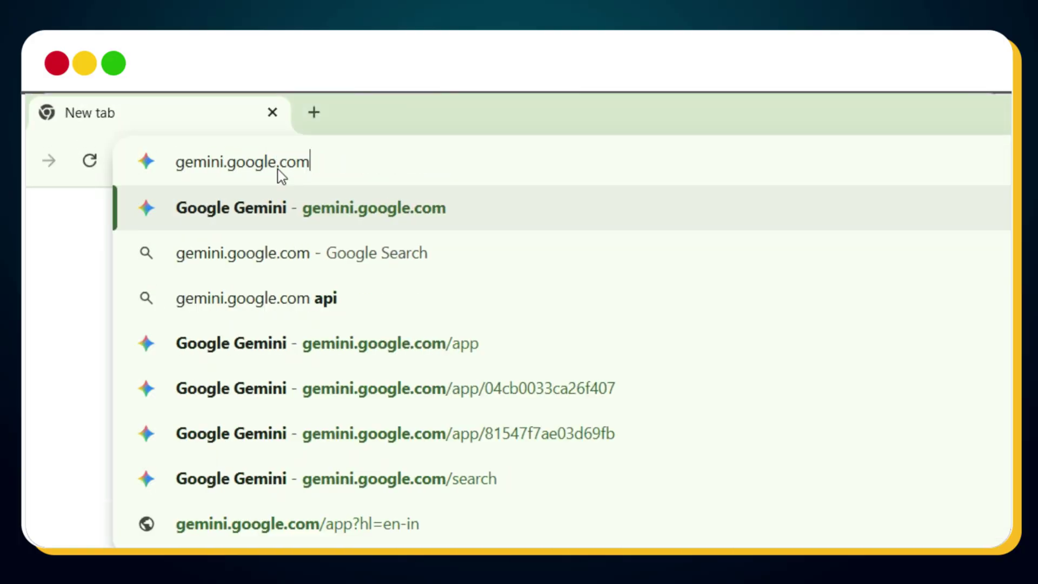
key("Return")
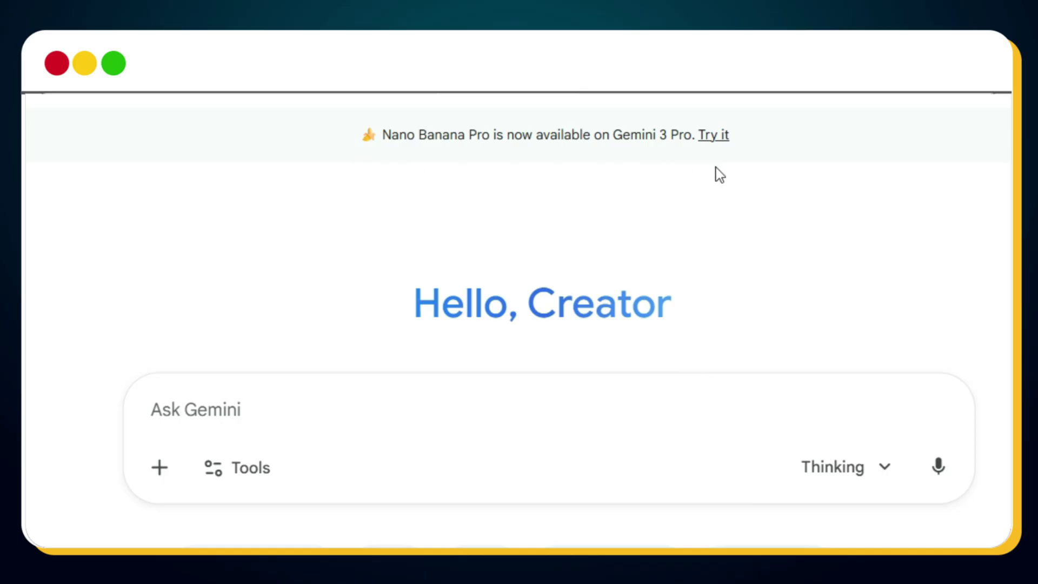
- Generate the Scene 1 temple image in Nano Banana Pro and download it full size
left_click(714, 135)
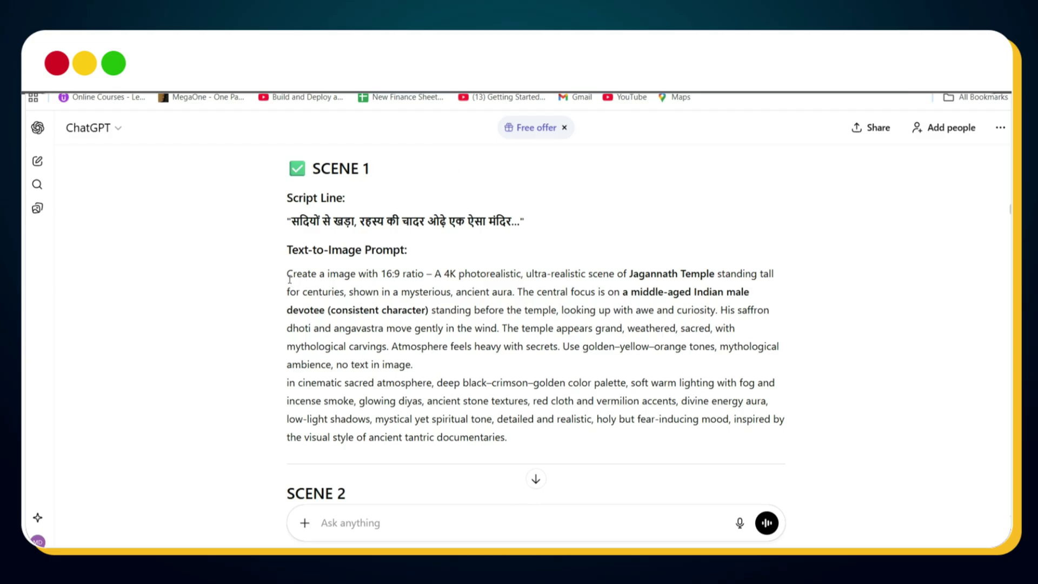
left_click_drag(287, 273, 533, 438)
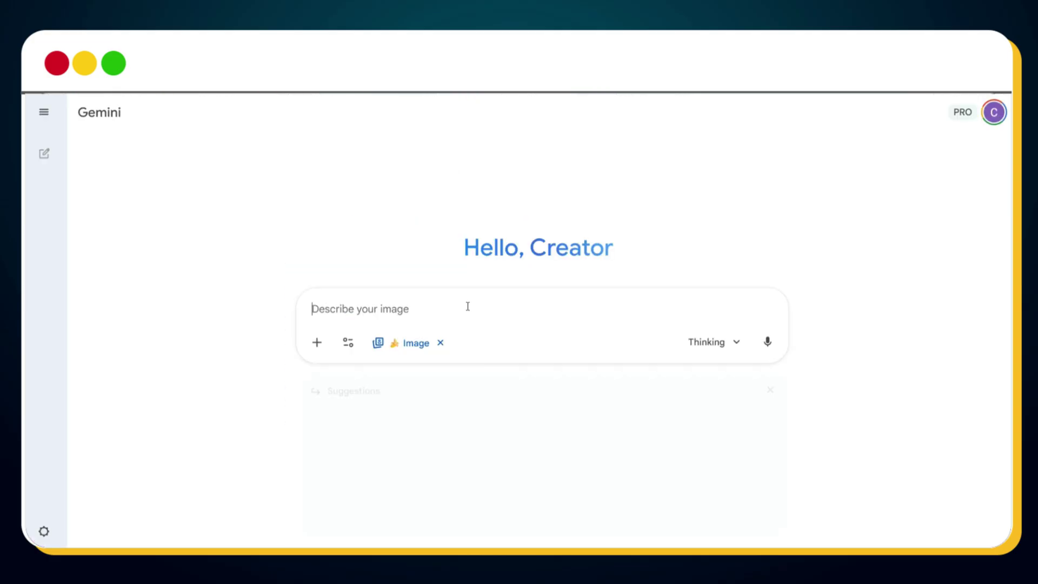
key("ctrl+v")
key("Return")
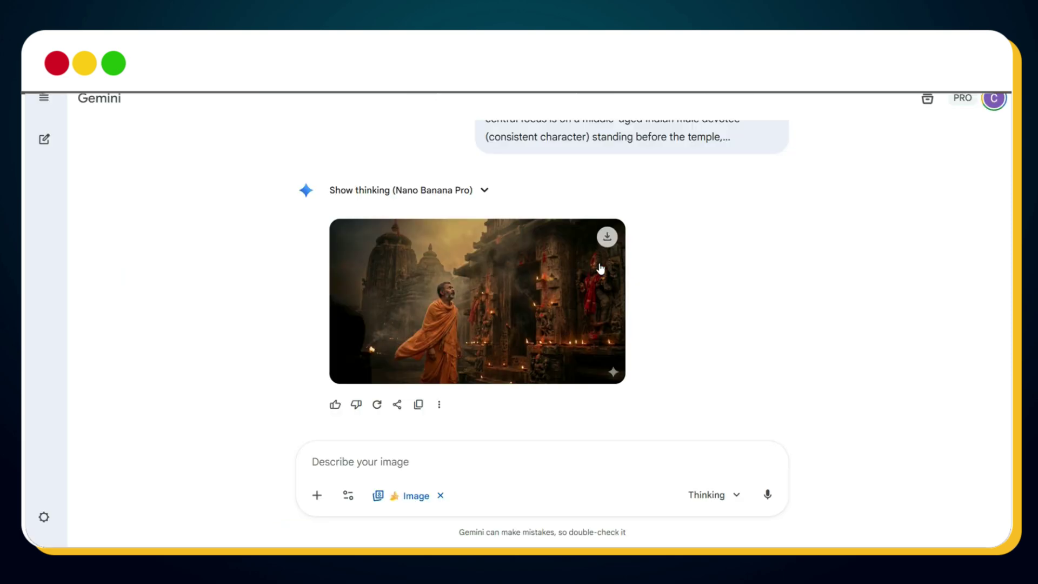
left_click(821, 177)
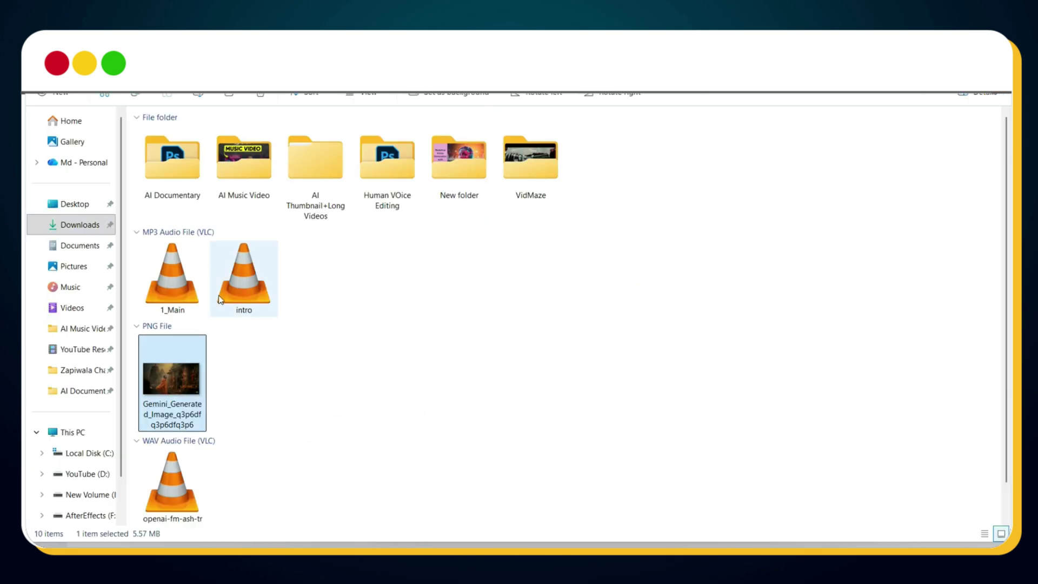
key("F2")
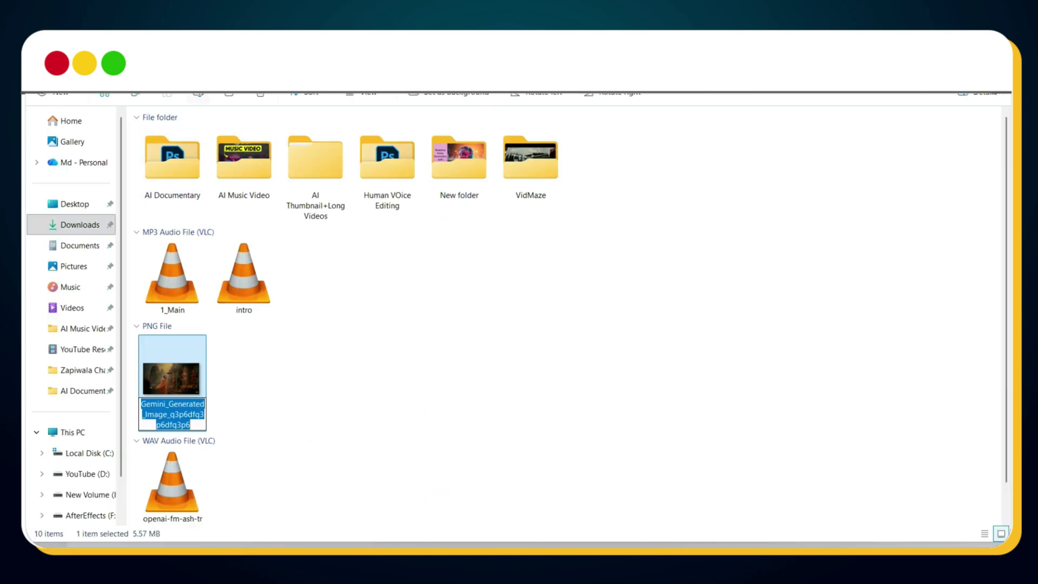
- Ask ChatGPT for image-to-video prompts with action, motion and VFX for all scenes
type("i")
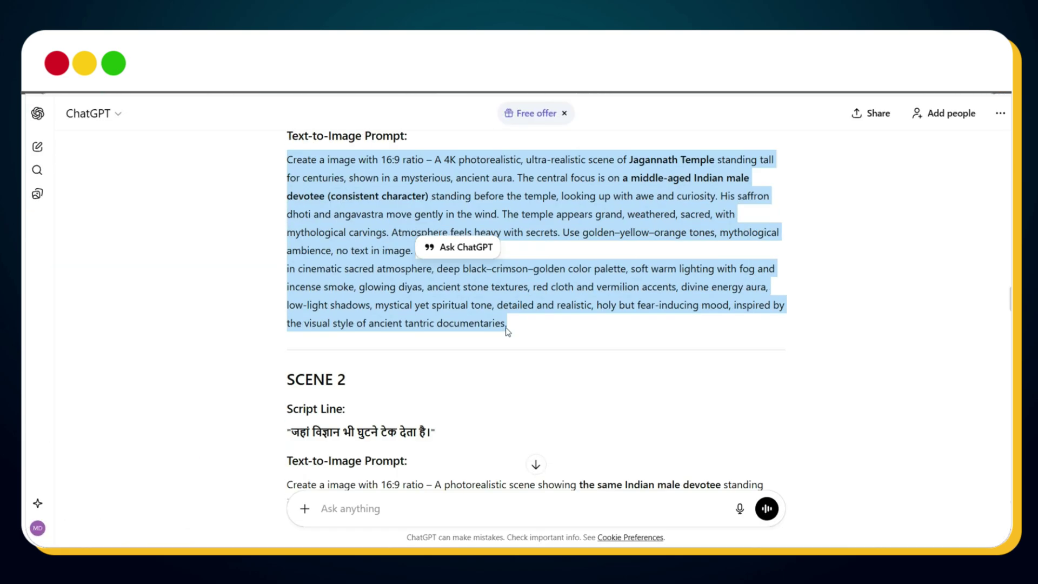
scroll(536, 311, "down", 4)
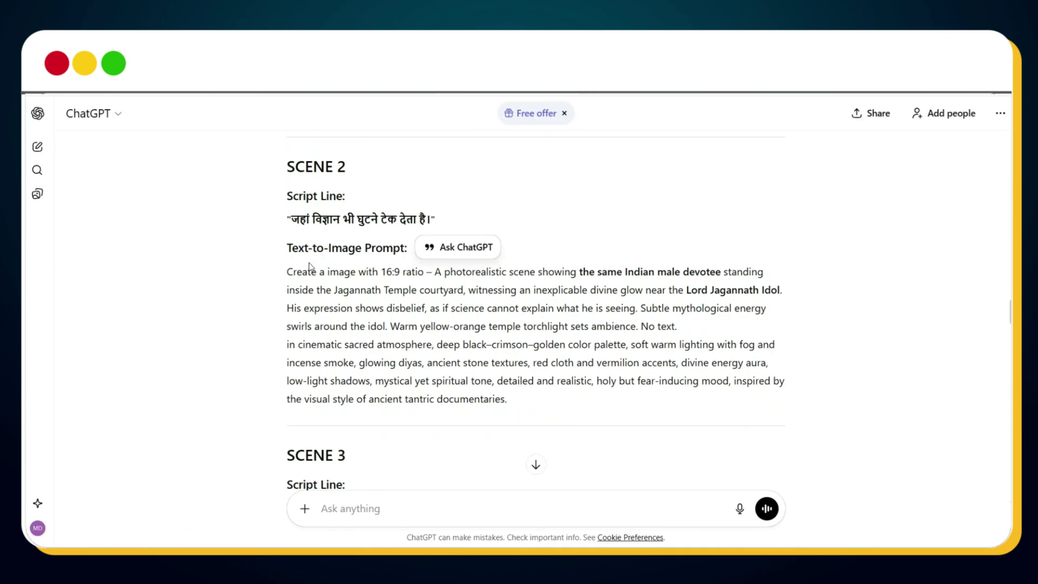
left_click_drag(287, 269, 505, 333)
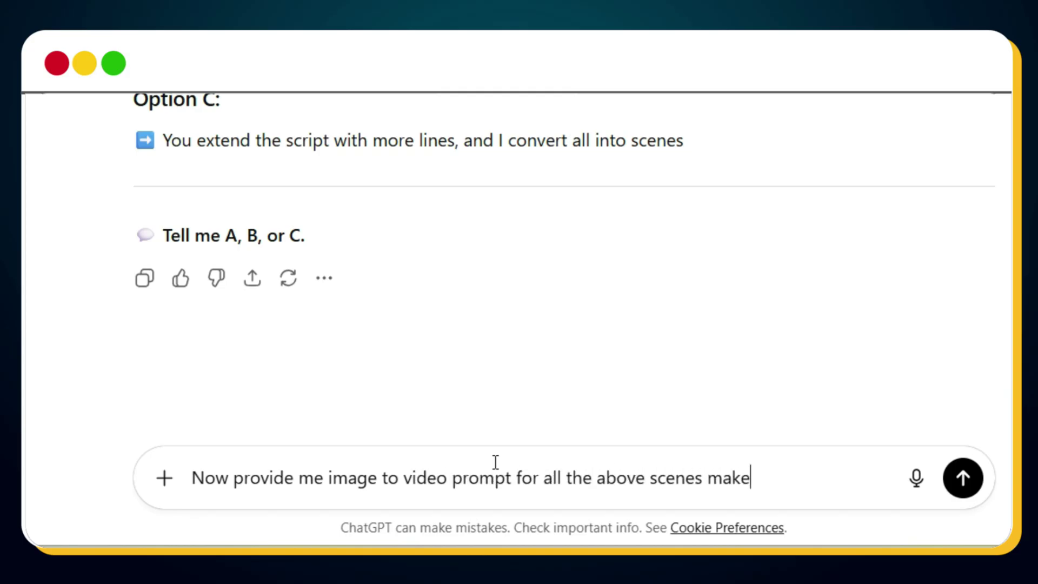
type(" action")
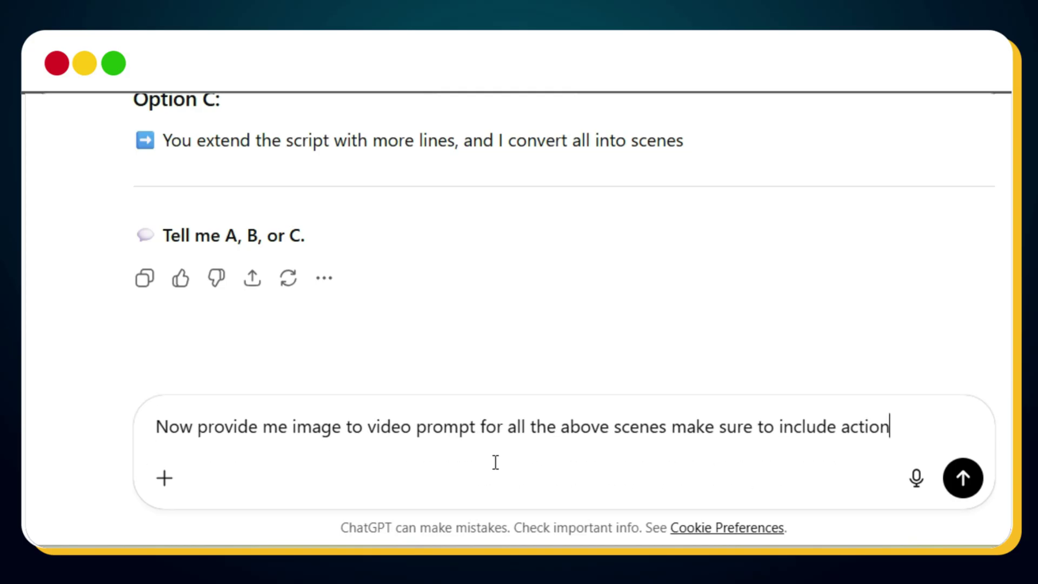
type(", motion and vfx elements.")
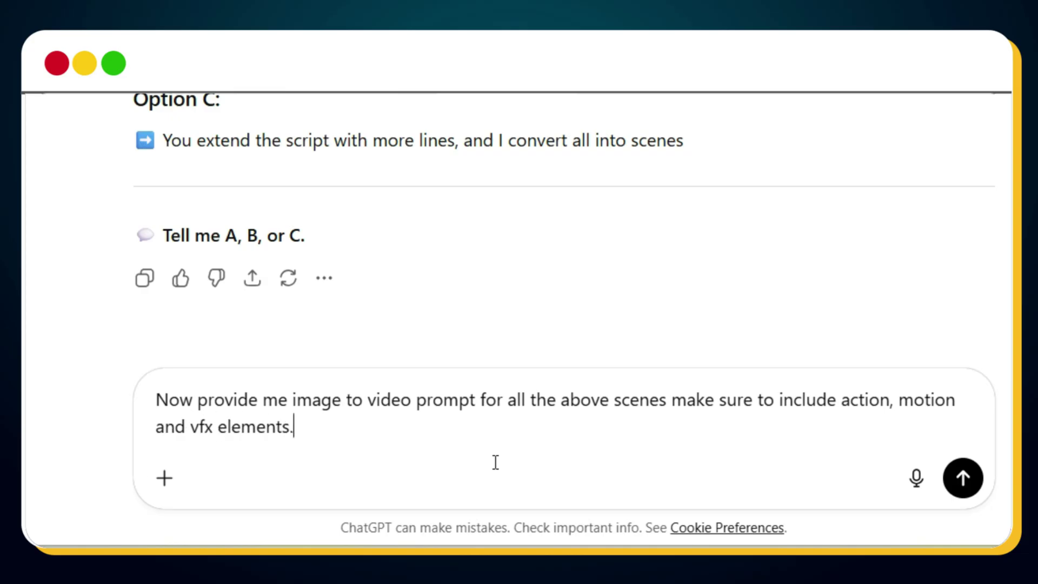
key("Return")
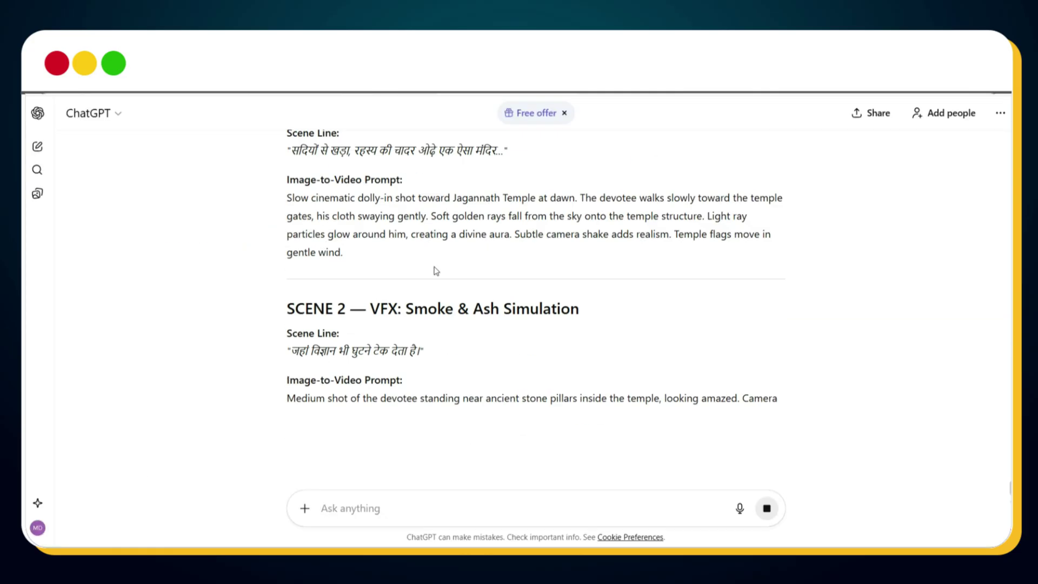
scroll(460, 276, "up", 20)
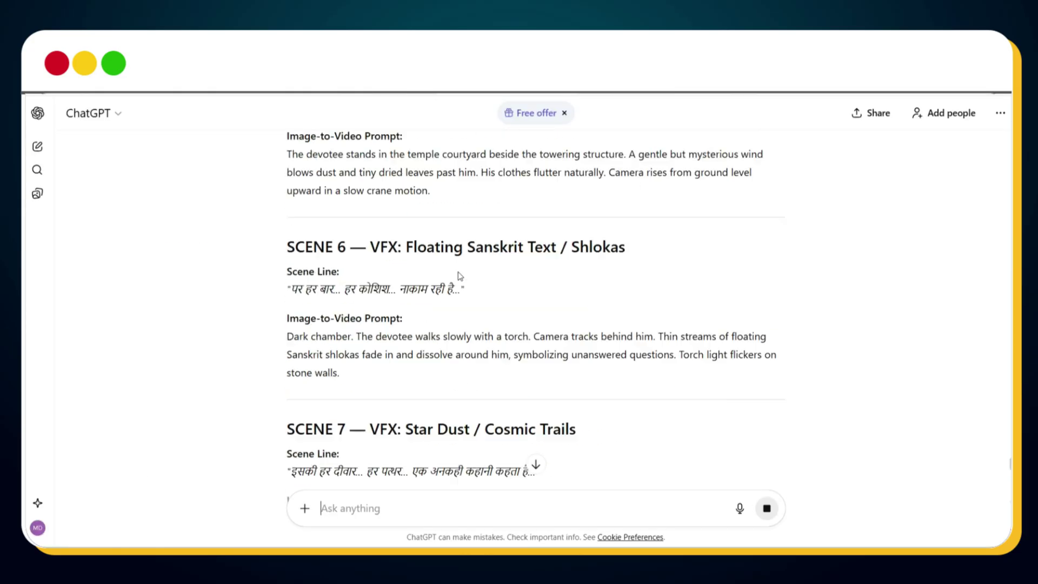
left_click_drag(312, 265, 371, 305)
key("ctrl+c")
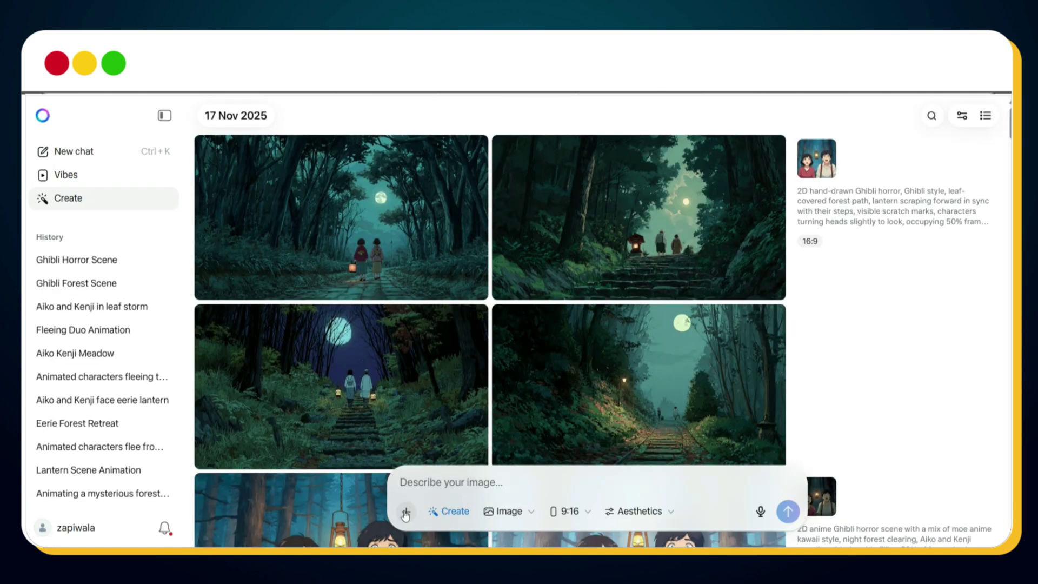
left_click(406, 511)
left_click(241, 265)
left_click(241, 265)
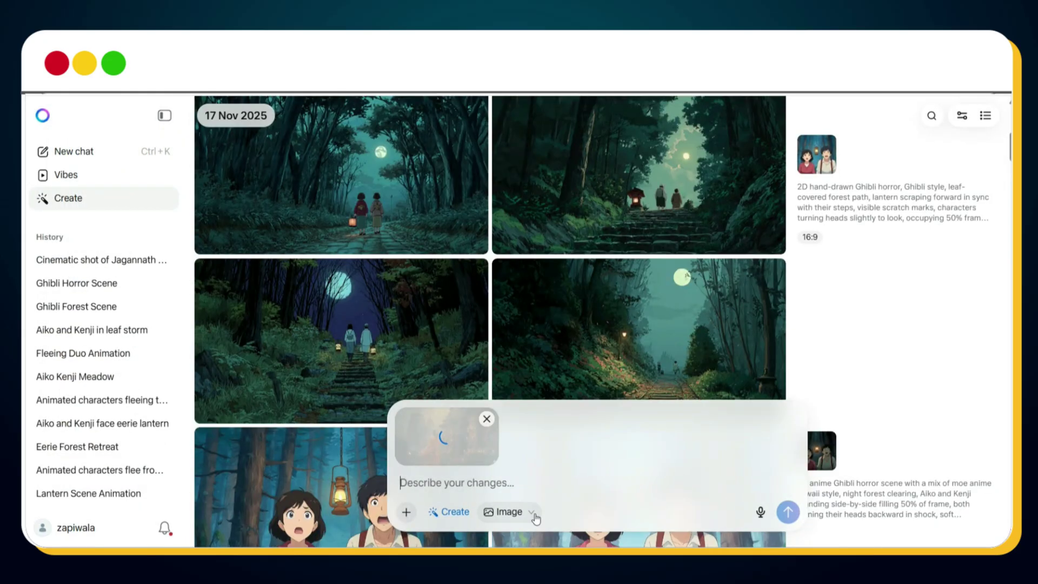
left_click(533, 518)
left_click(535, 483)
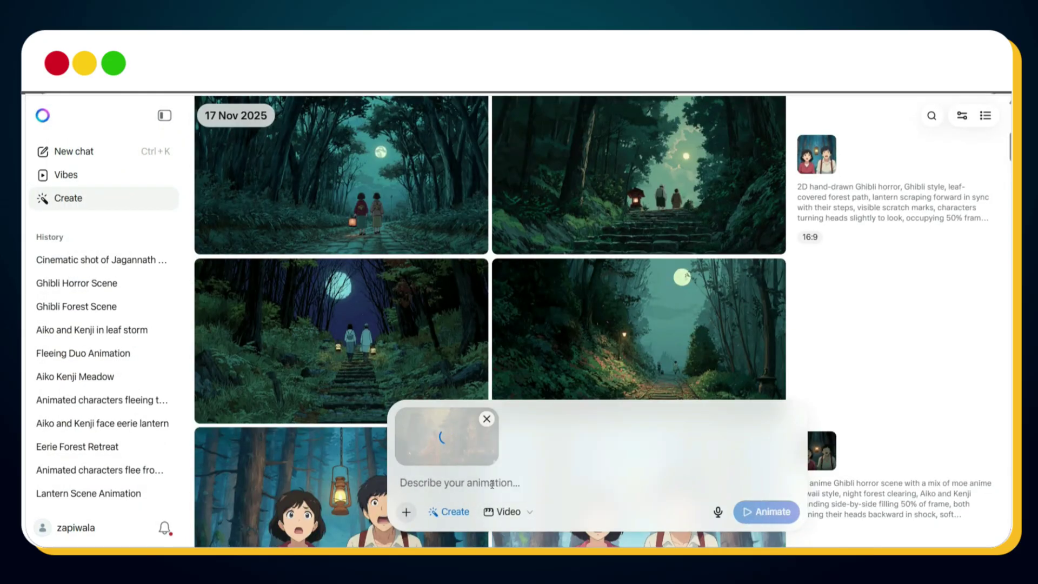
key("ctrl+v")
left_click(774, 513)
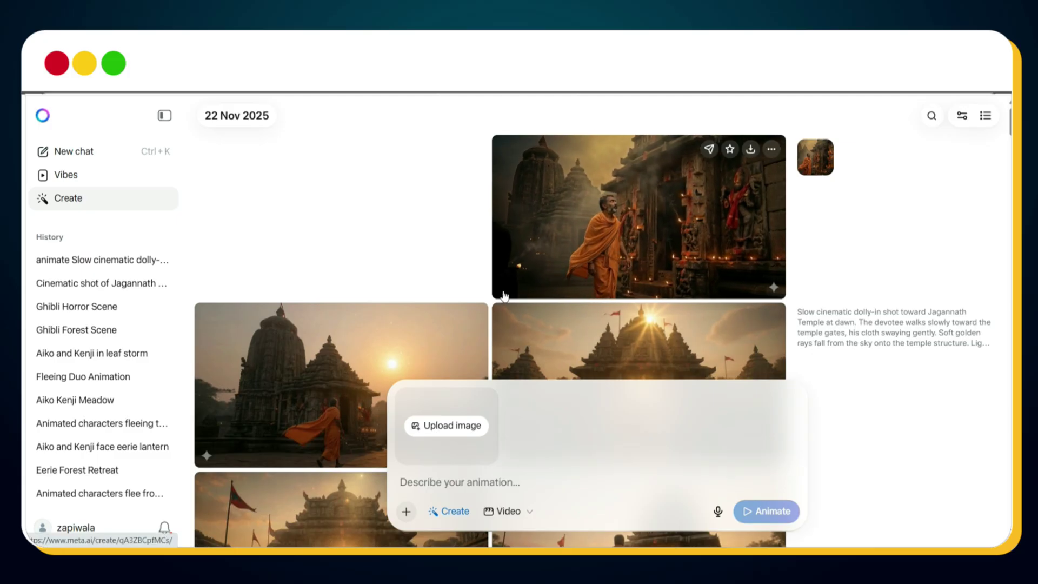
left_click(552, 292)
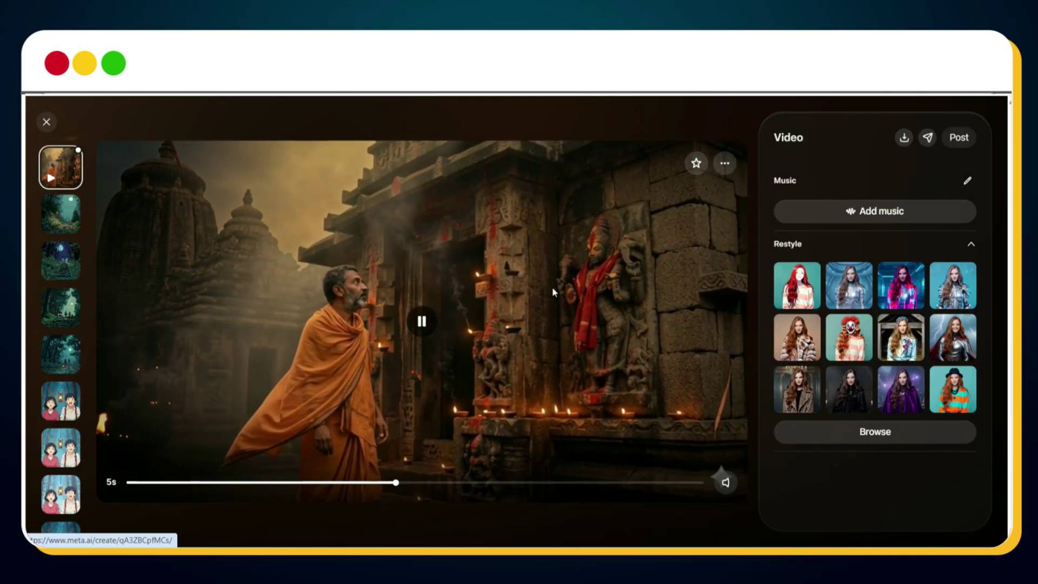
key("Escape")
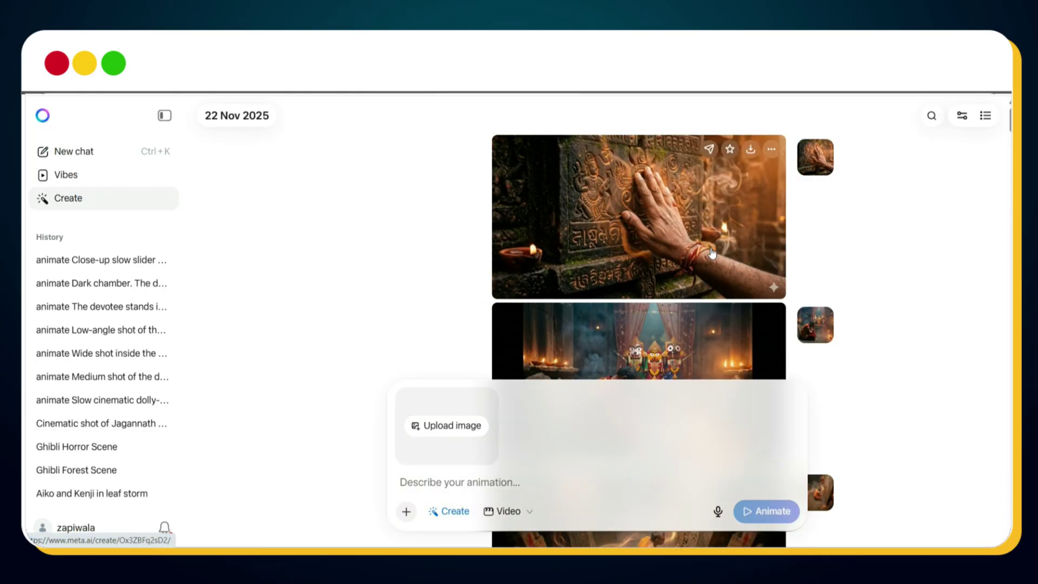
scroll(712, 253, "down", 3)
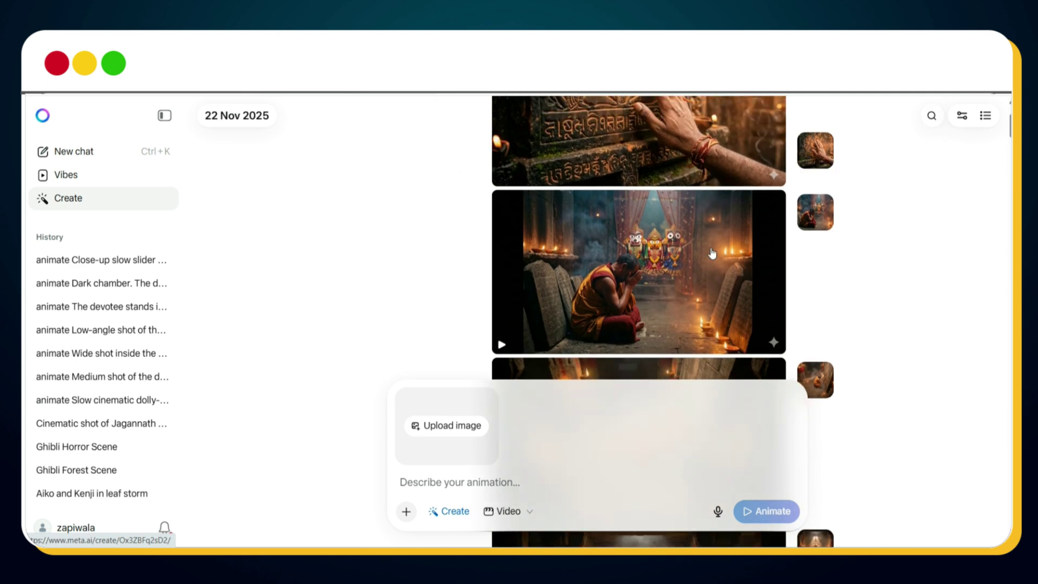
scroll(692, 213, "up", 3)
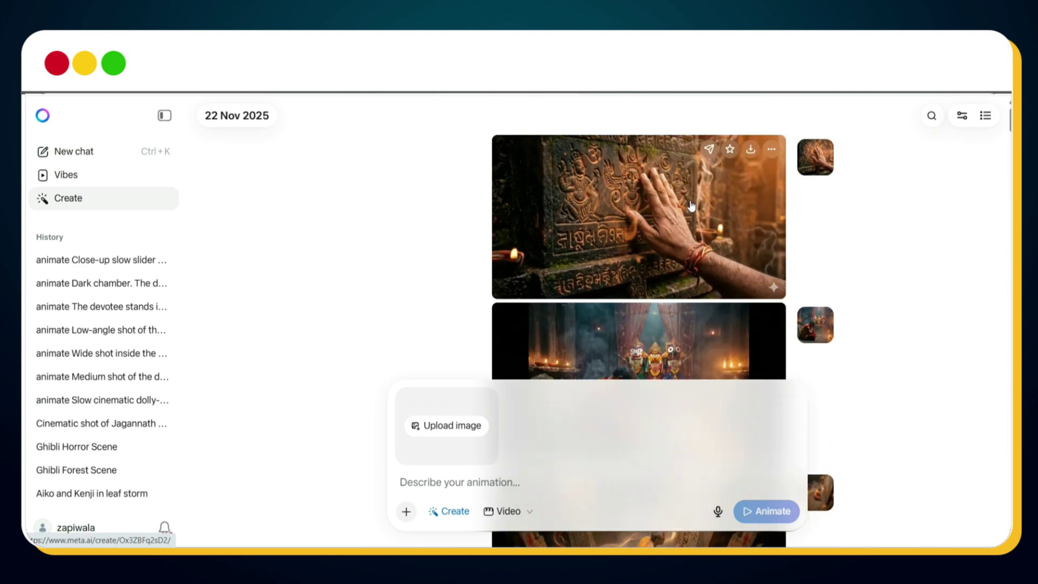
scroll(691, 206, "down", 4)
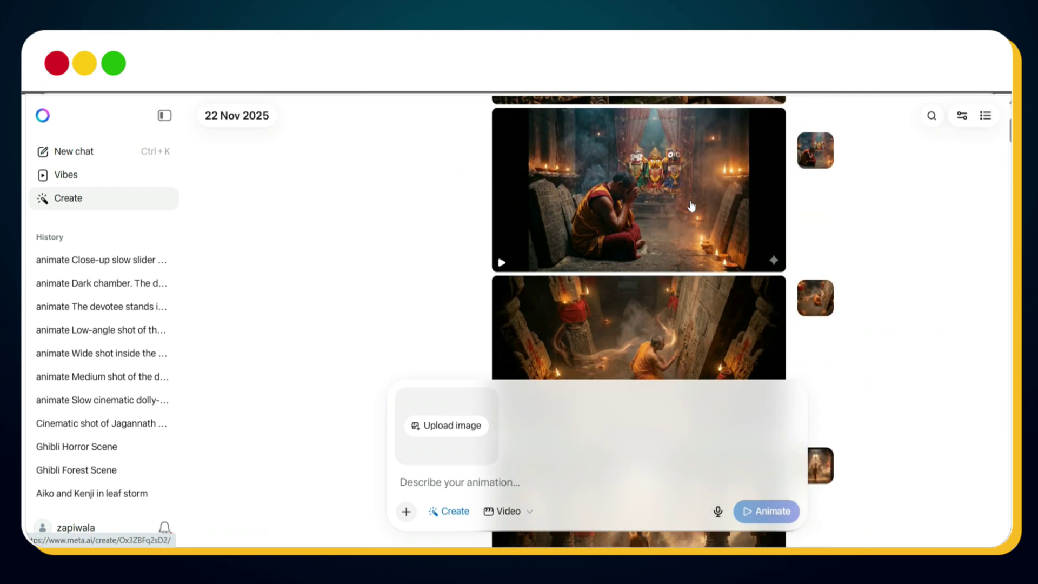
mouse_move(682, 208)
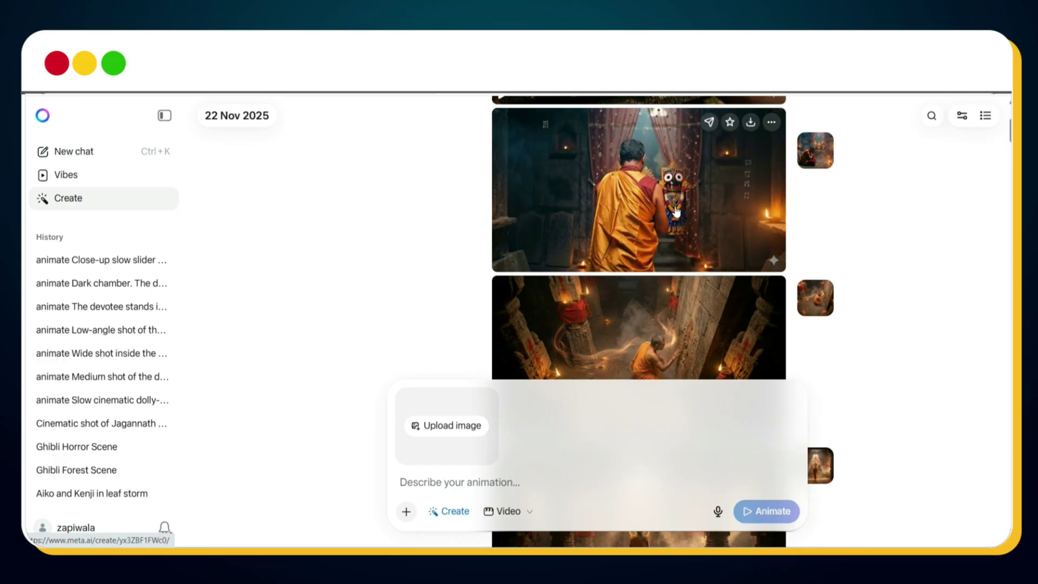
scroll(673, 212, "down", 3)
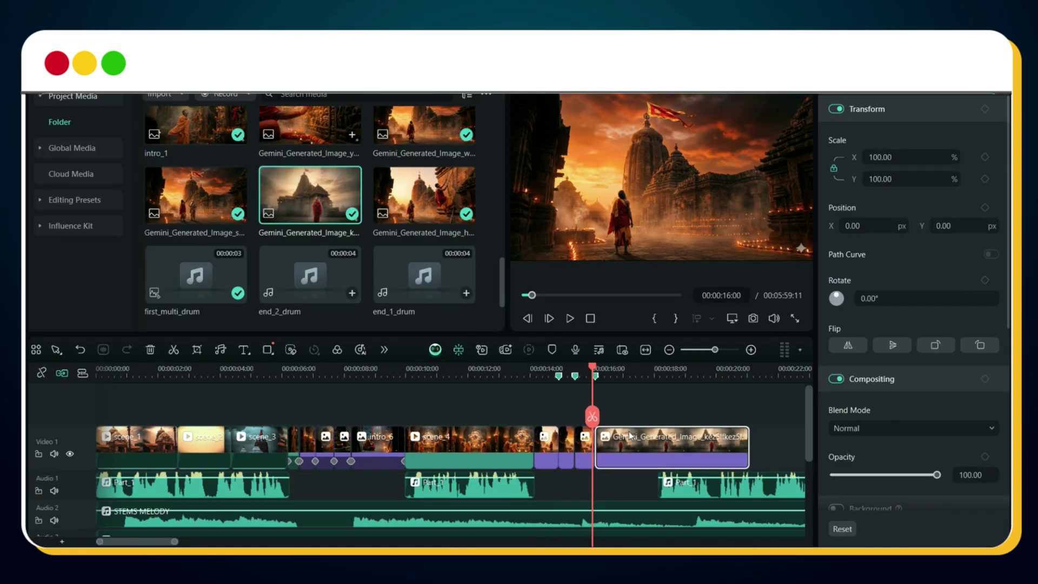
- Place the Part_1 voiceover on the Filmora timeline and stop its preview playback
left_click(662, 368)
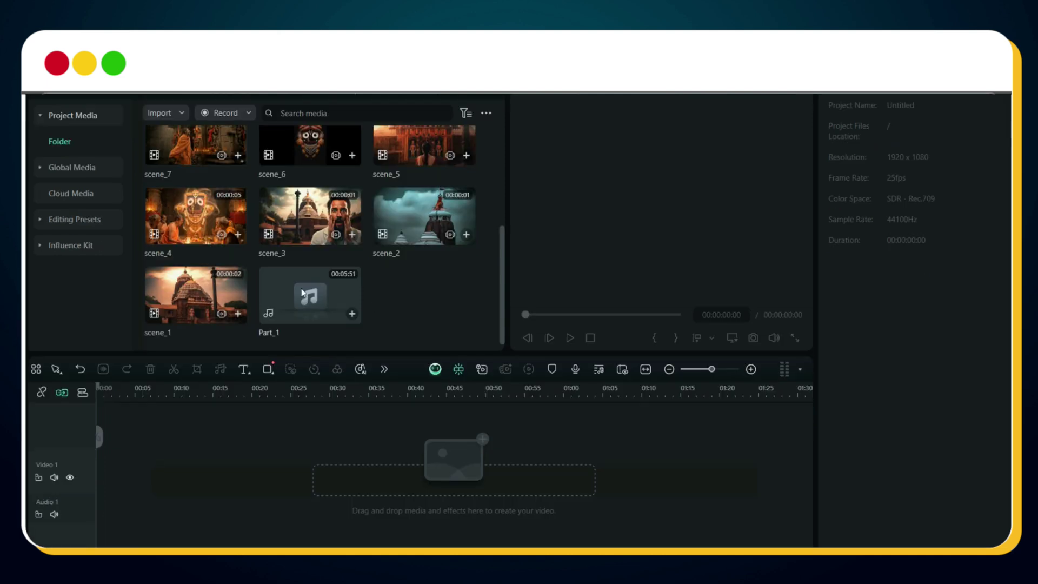
left_click_drag(310, 333, 114, 482)
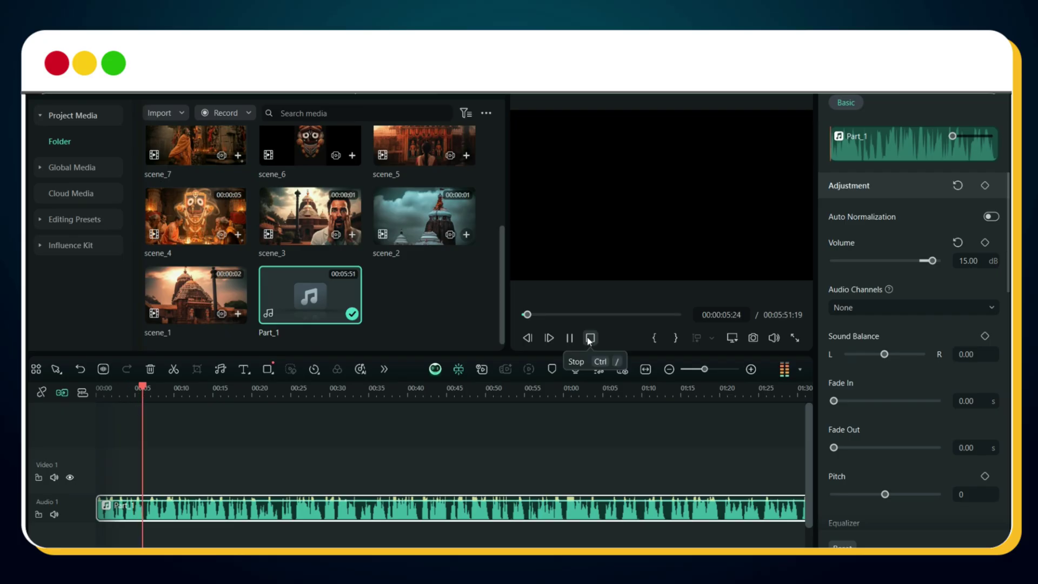
left_click(590, 339)
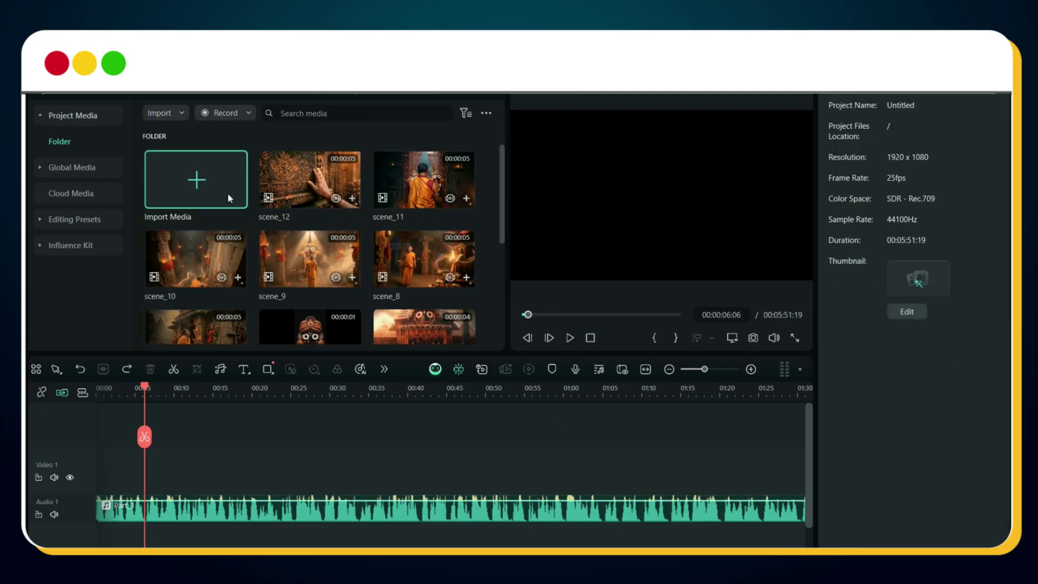
- Import all audio files from the Intro Sfx folder into the project
left_click(228, 196)
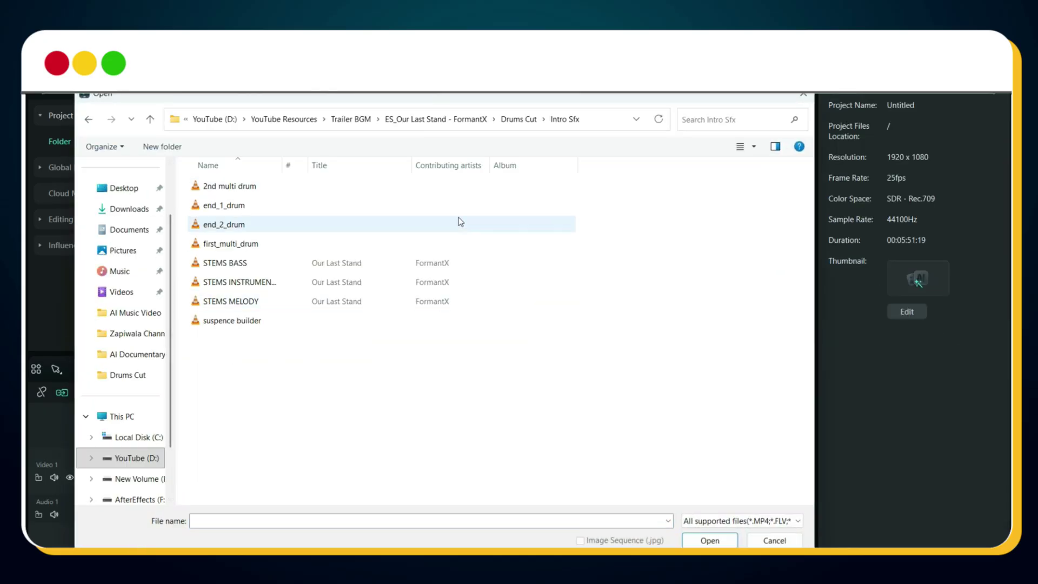
left_click(270, 301)
key("ctrl+a")
left_click(710, 540)
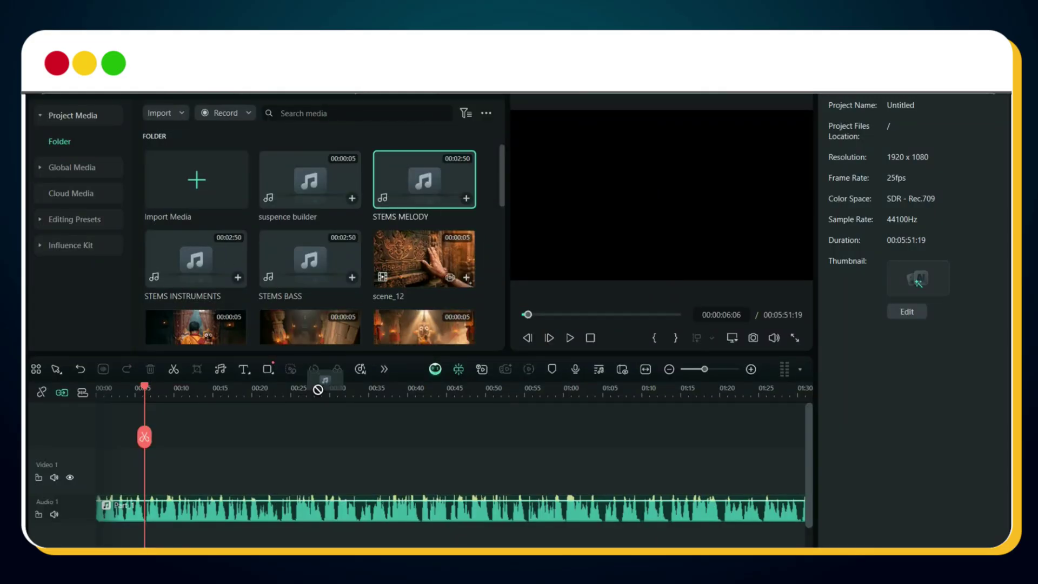
- Place STEMS MELODY on a track under the voiceover and preview them together
left_click_drag(317, 389, 89, 534)
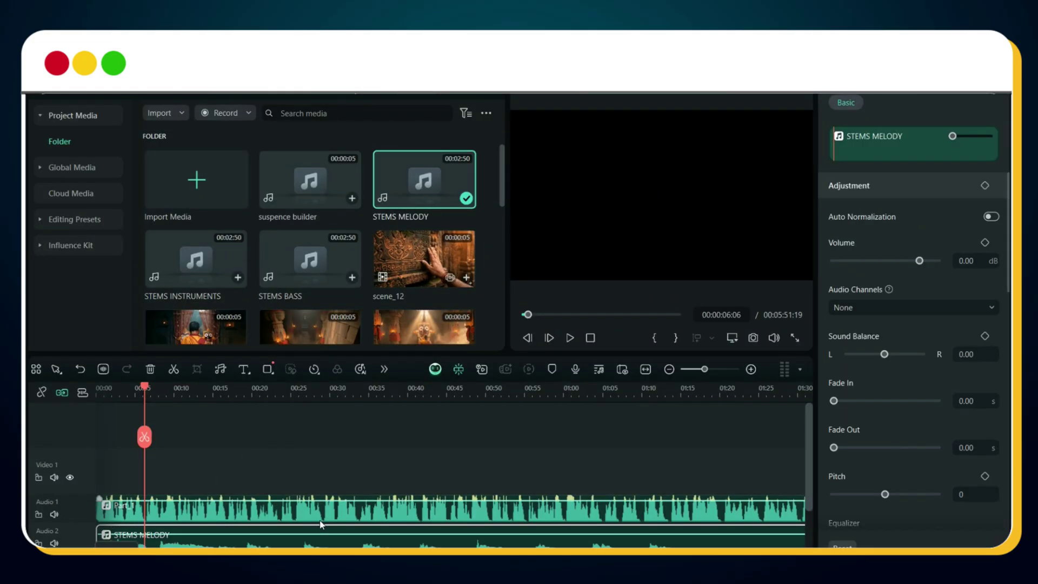
left_click(591, 338)
key("space")
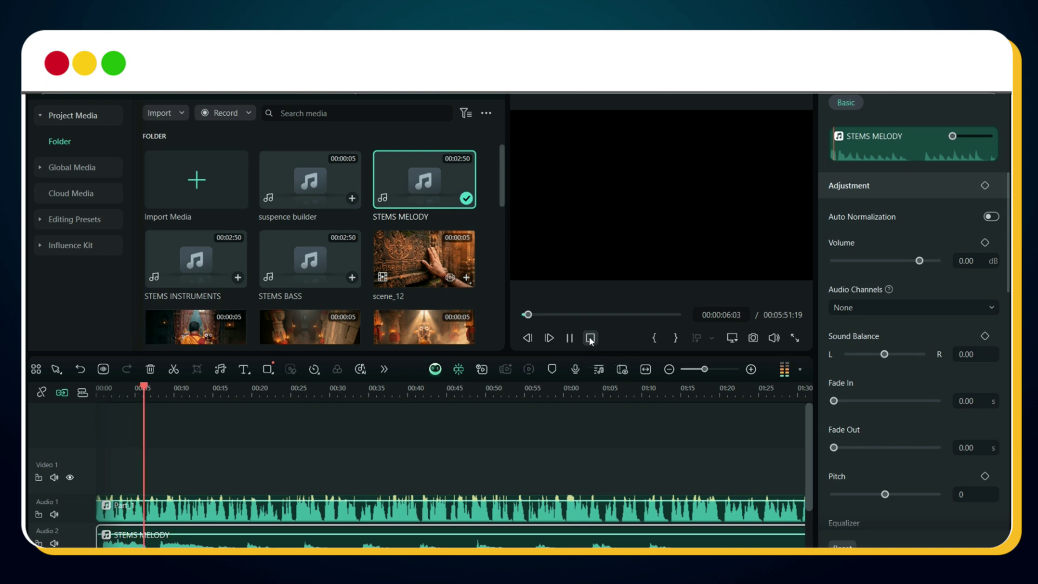
left_click(591, 338)
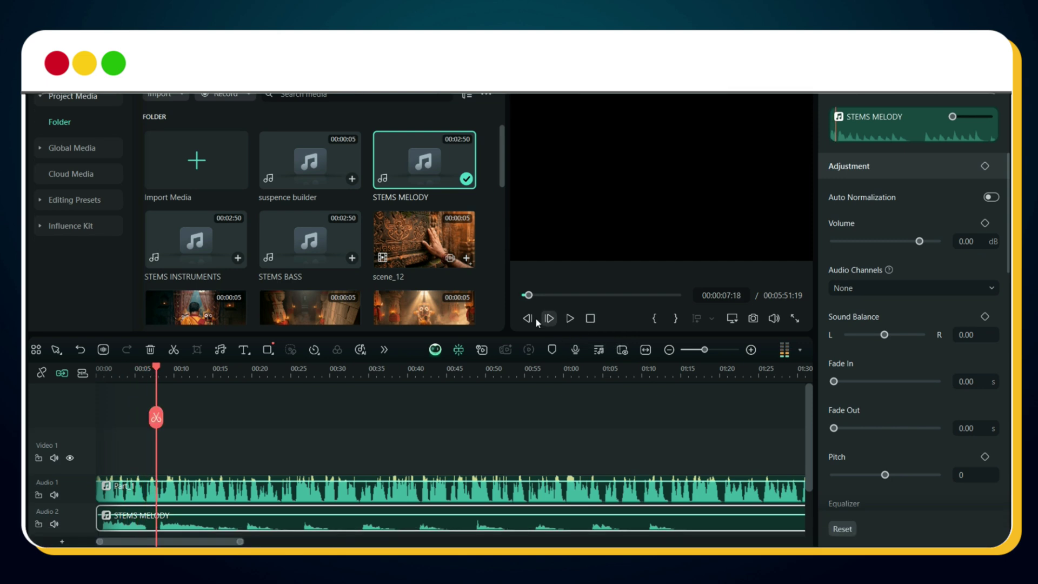
- Add STEMS INSTRUMENTS and STEMS BASS on new audio tracks beneath Part_1
scroll(344, 457, "down", 2)
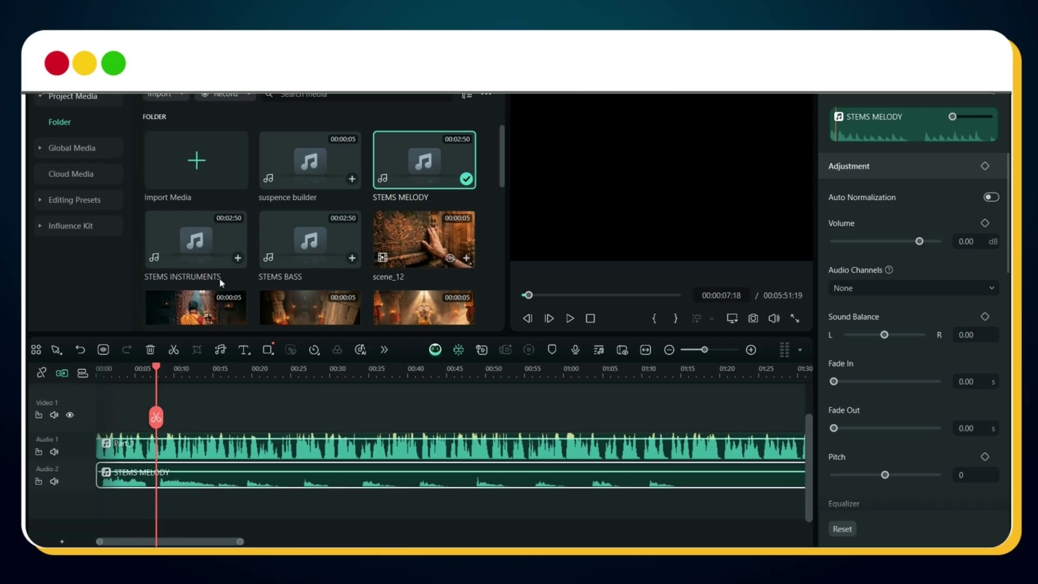
left_click_drag(202, 249, 86, 498)
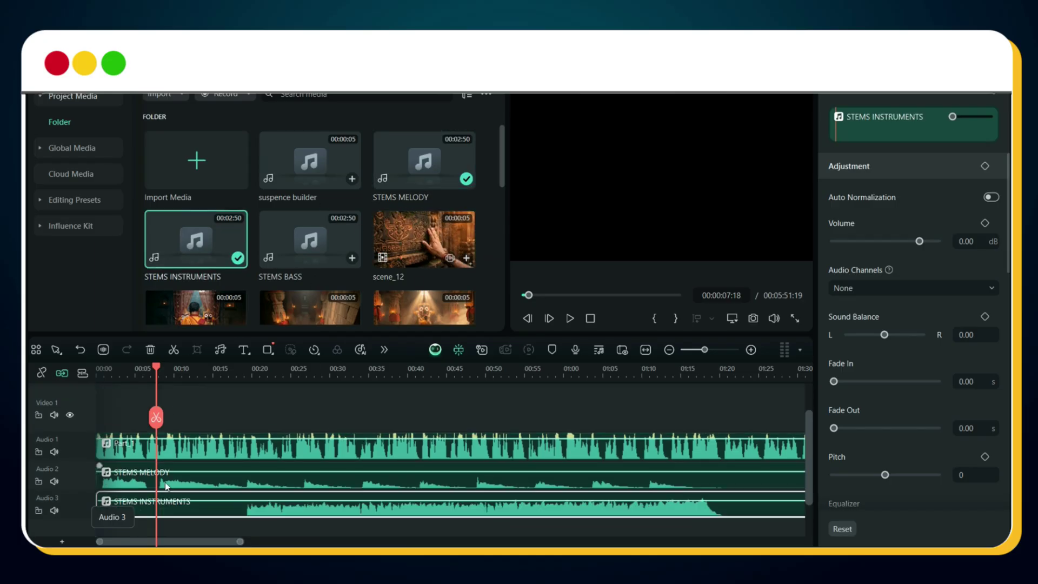
left_click_drag(323, 256, 80, 504)
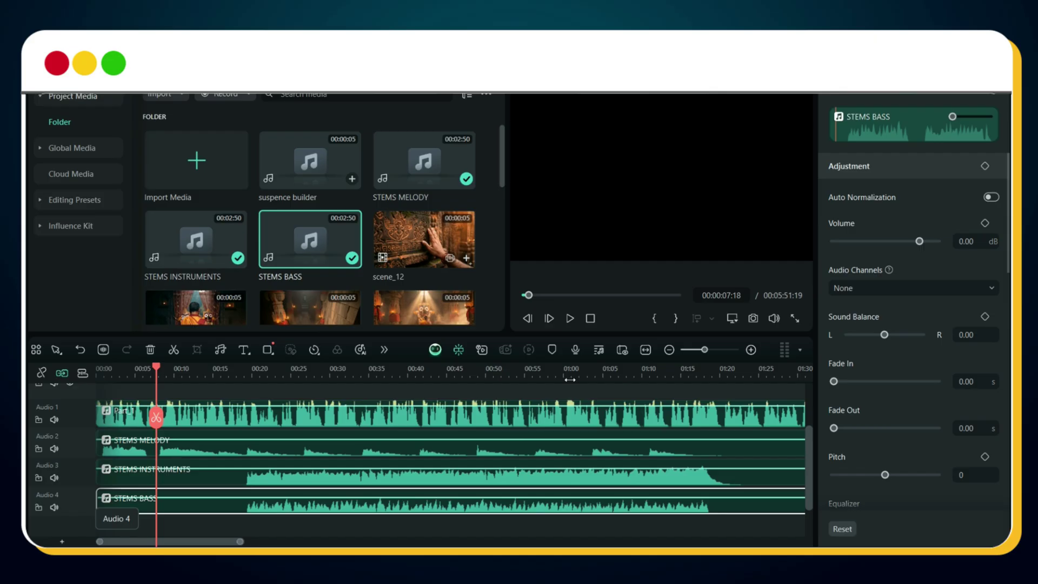
left_click(591, 319)
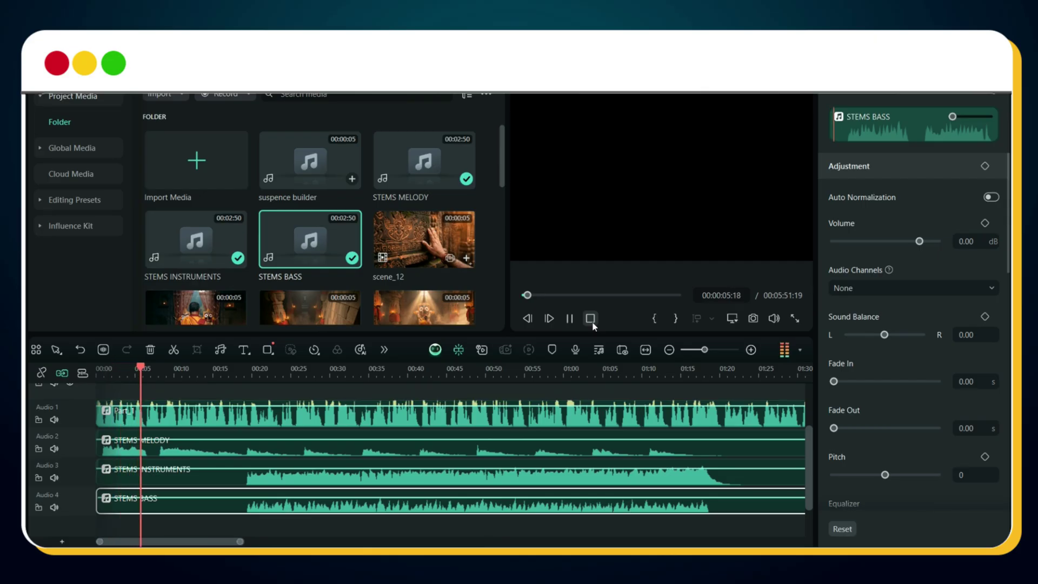
- Split the Part_1 voiceover at the playhead near 6 seconds
key("space")
scroll(234, 419, "up", 2)
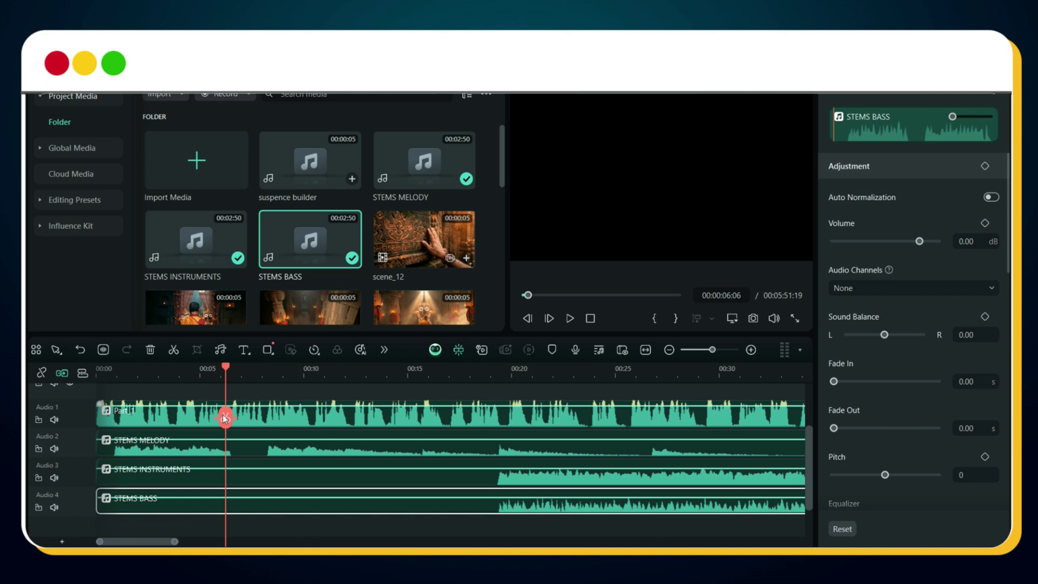
left_click(224, 419)
left_click(225, 419)
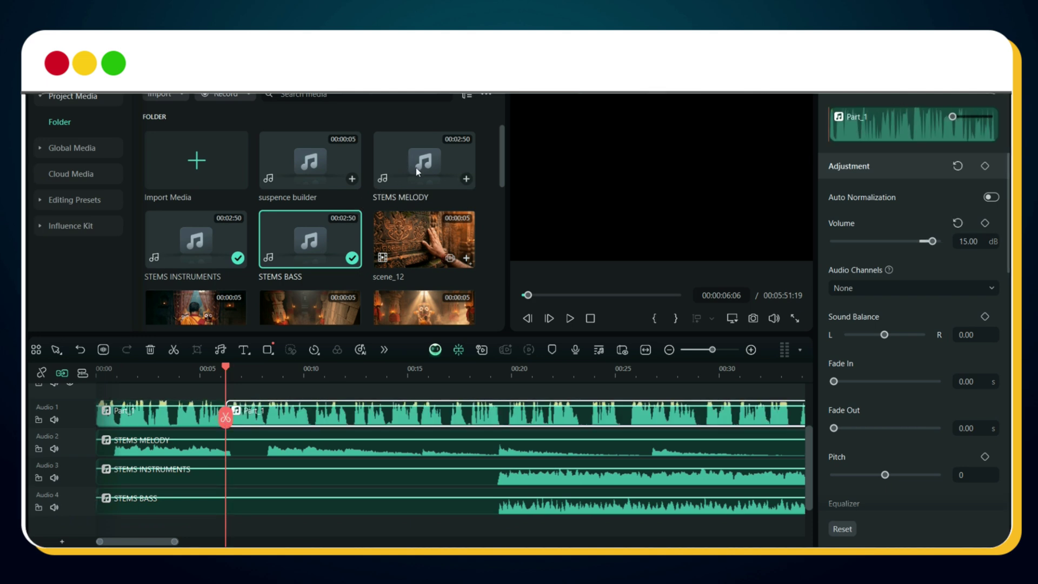
- Put first_multi_drum on Audio 5 and shift the remaining voiceover to about 10 s
scroll(416, 170, "down", 5)
left_click_drag(196, 196, 234, 517)
left_click_drag(290, 404, 364, 403)
left_click(591, 319)
key("space")
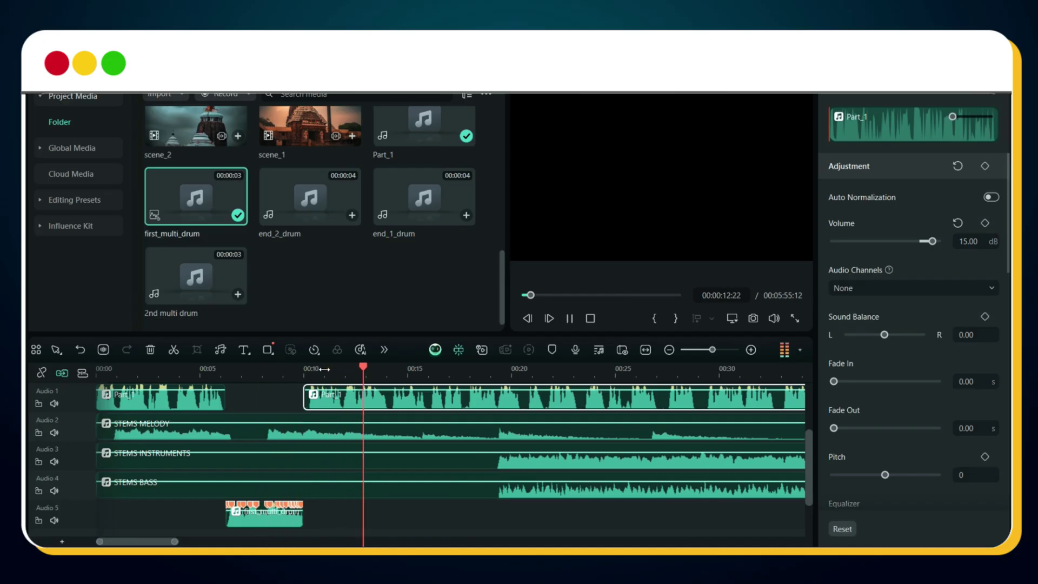
- Split Part_1 near 14 s, add 2nd multi drum on Audio 5, and move the final part to 00:18
key("space")
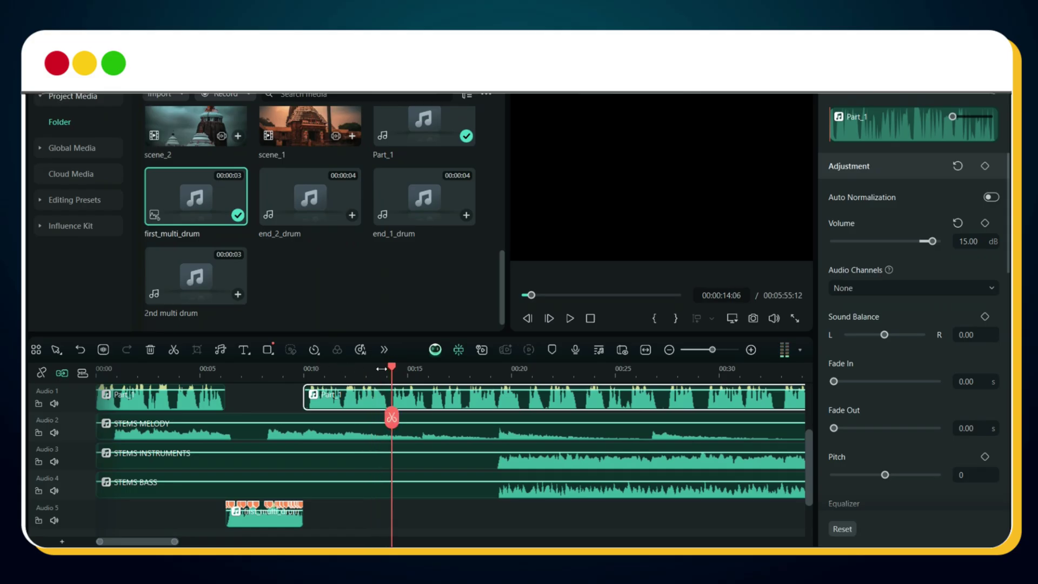
left_click(390, 417)
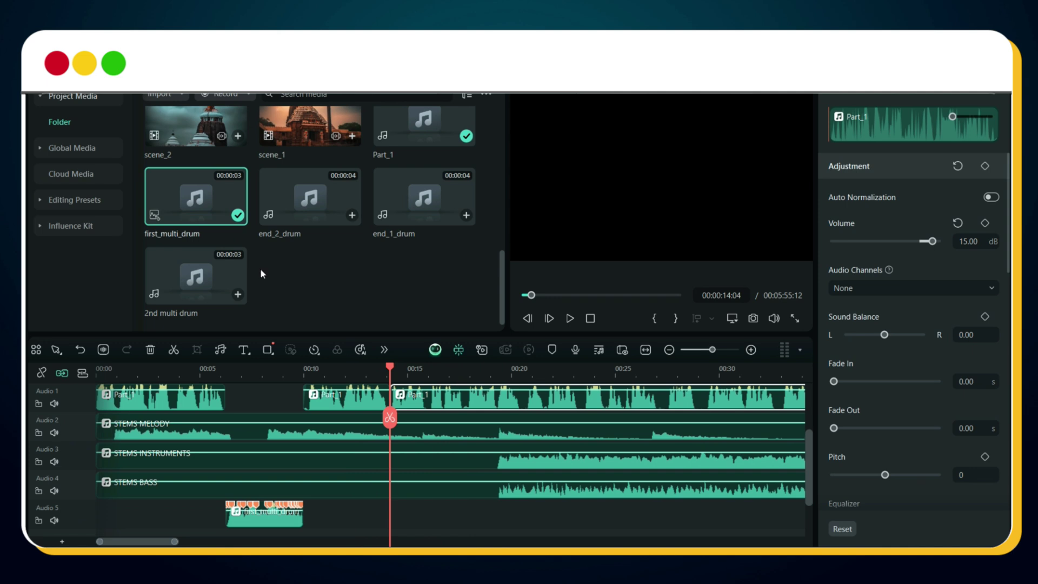
left_click_drag(203, 285, 419, 511)
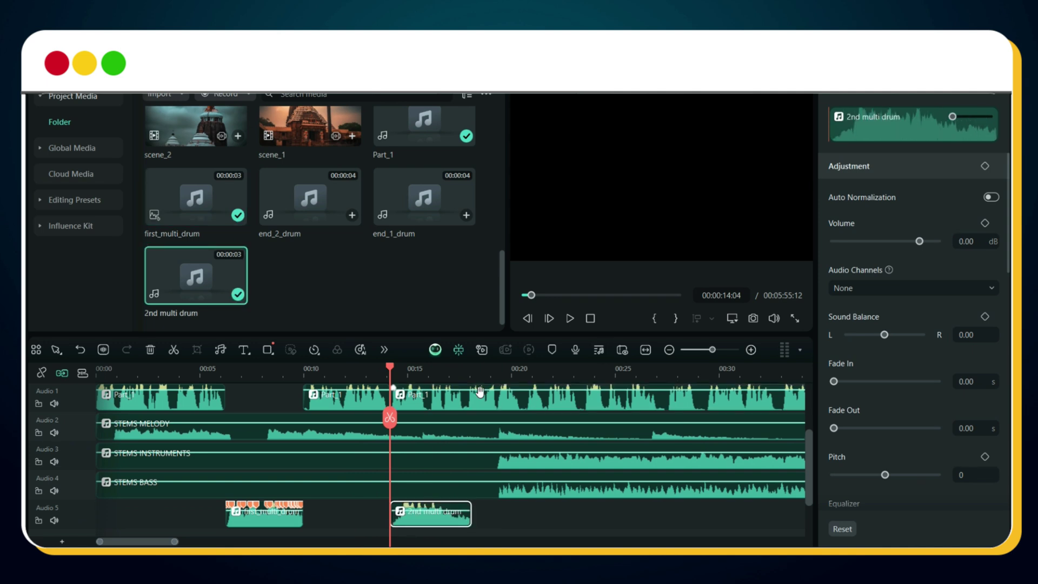
left_click_drag(433, 404, 504, 405)
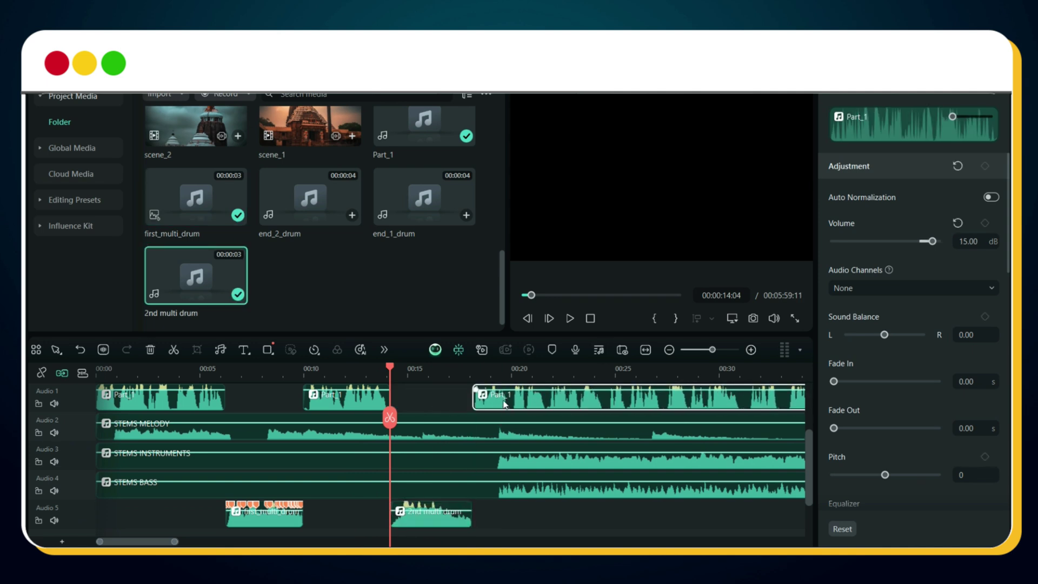
left_click(588, 320)
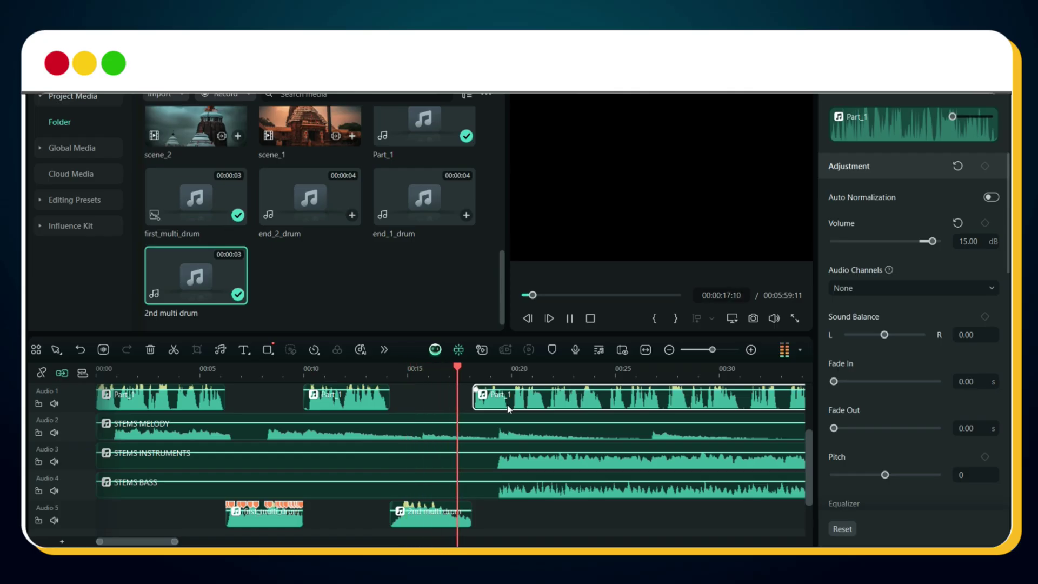
- Place scene_1, scene_2 and scene_3 at the start of the video track and preview
key("space")
left_click_drag(310, 125, 123, 423)
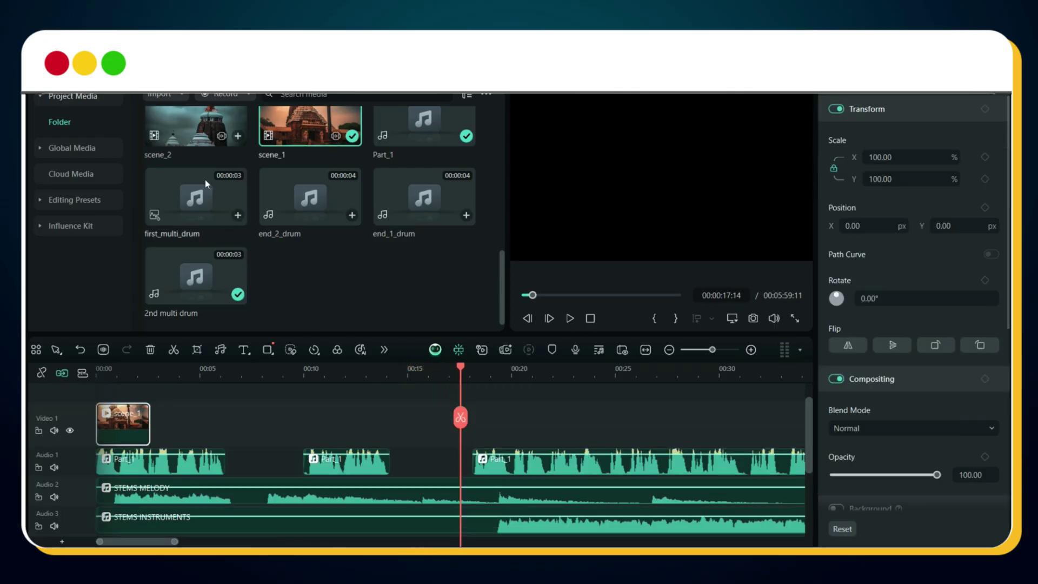
left_click_drag(196, 125, 168, 423)
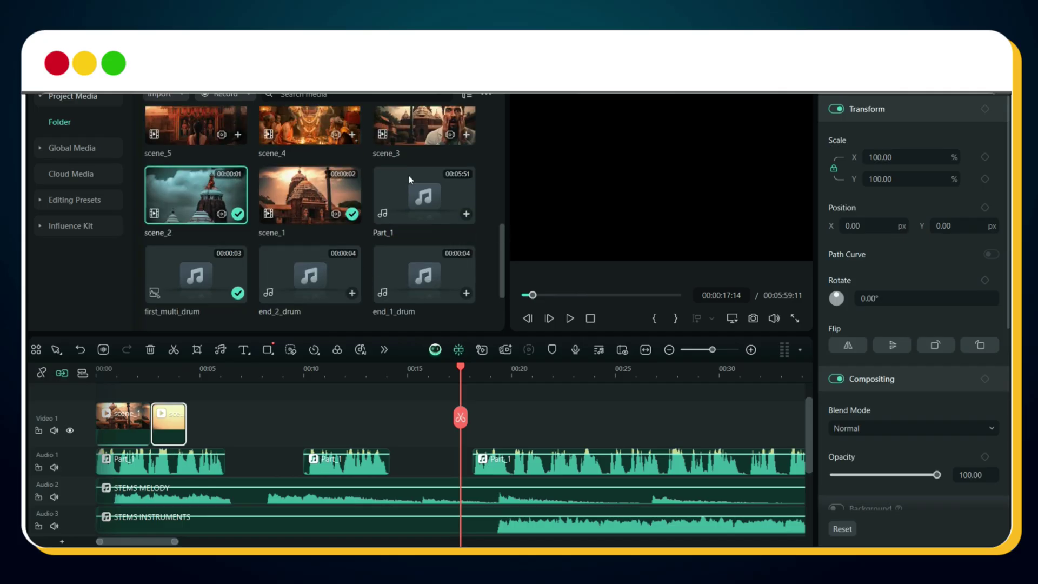
left_click_drag(424, 125, 205, 432)
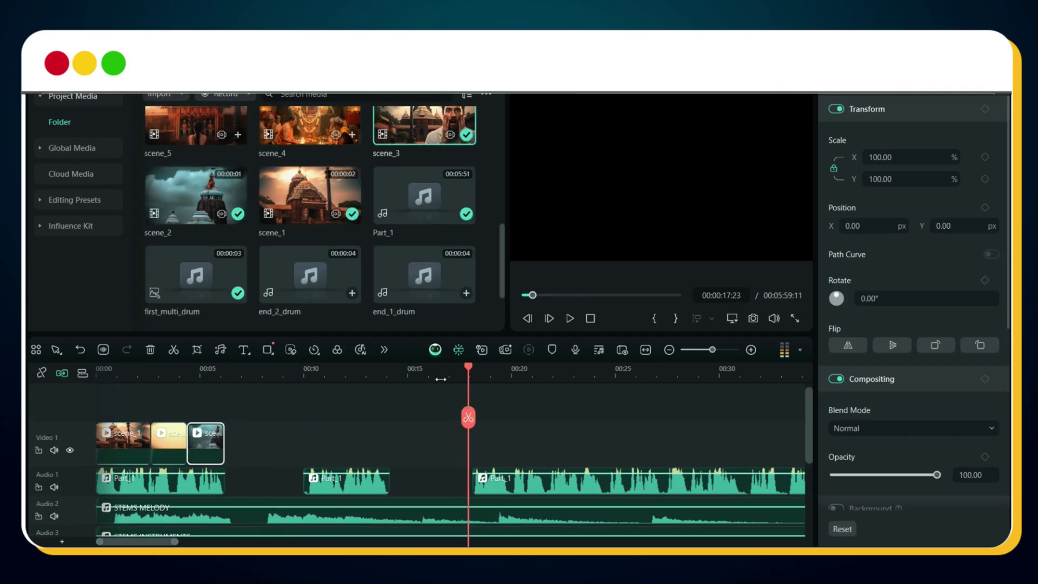
key("Home")
key("space")
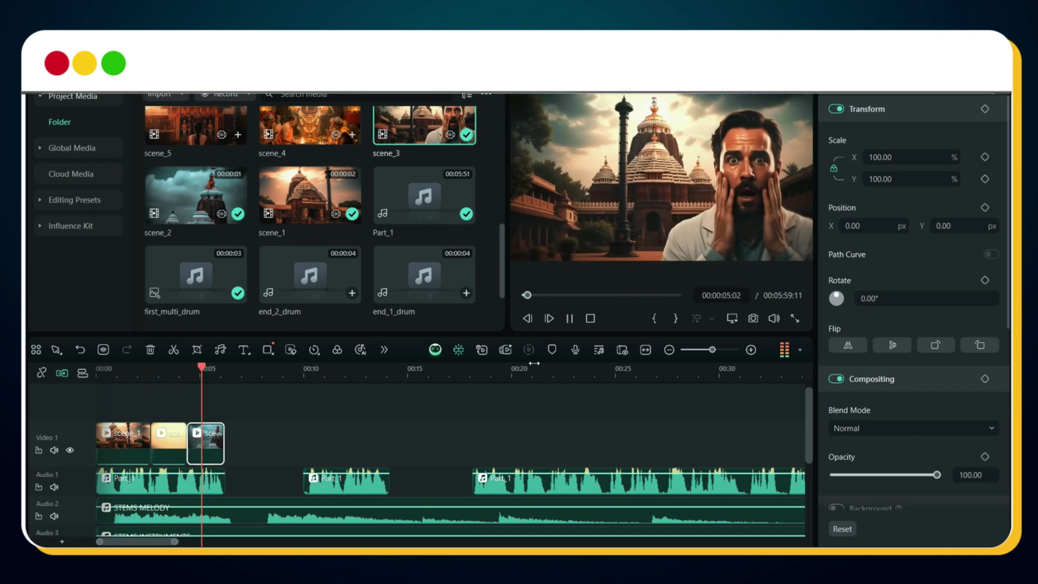
- Import the intro images and append intro_3, intro_1, intro_7 and intro_6 to the timeline
left_click_drag(534, 364, 331, 239)
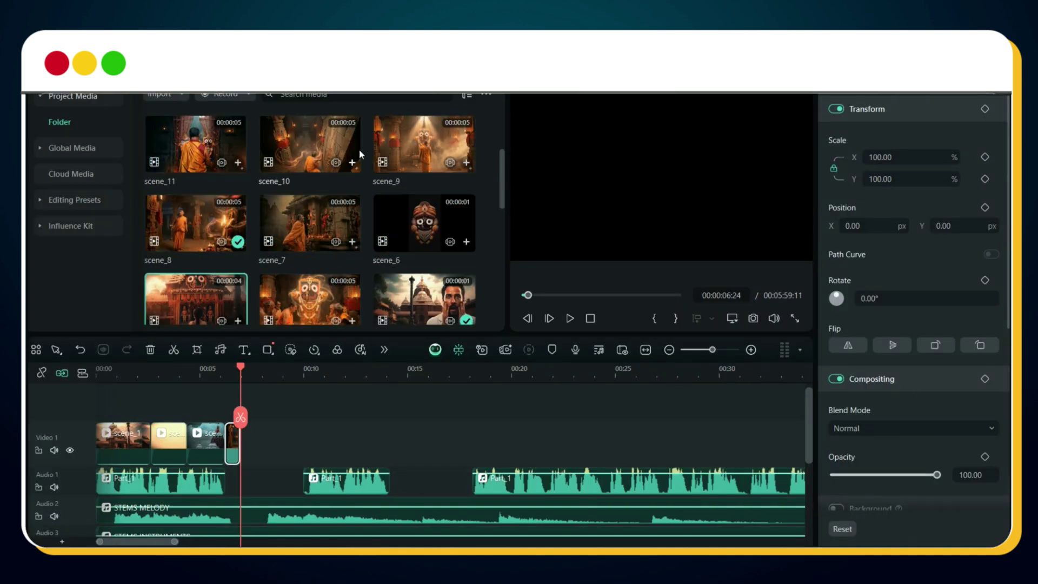
scroll(359, 154, "down", 5)
left_click(352, 169)
scroll(345, 410, "down", 2)
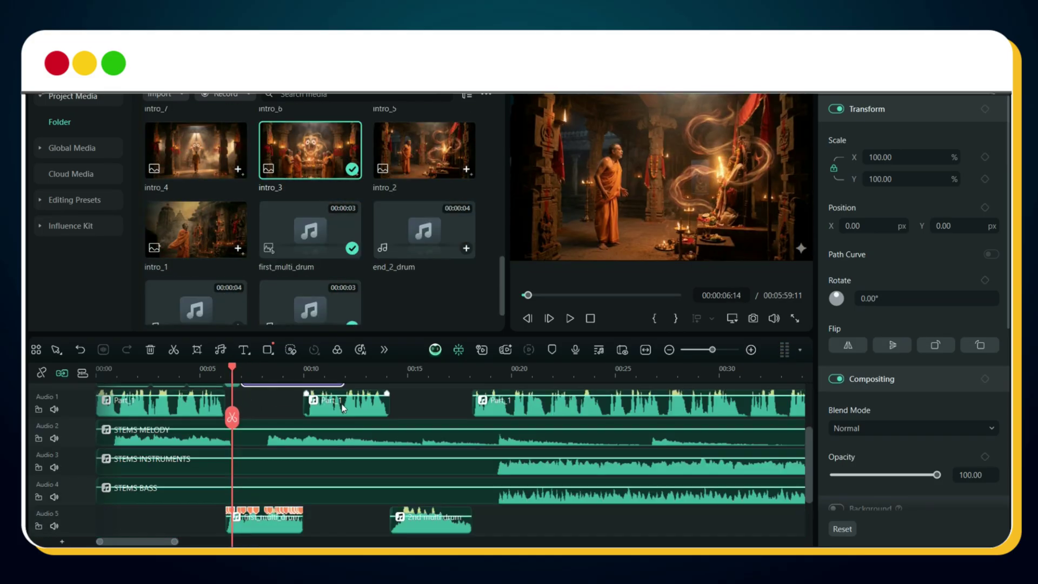
left_click(238, 248)
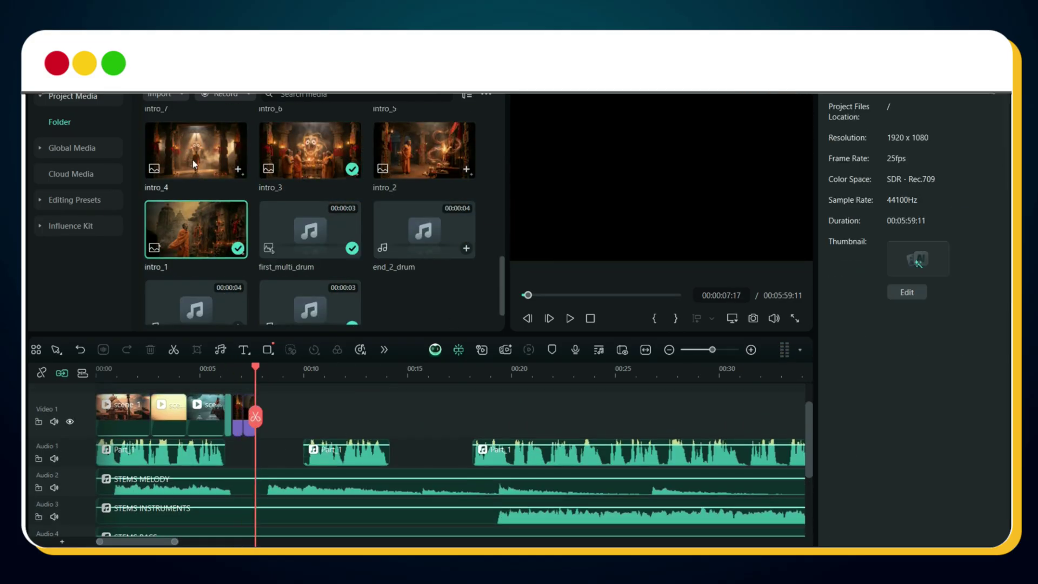
scroll(308, 216, "up", 3)
left_click(238, 167)
left_click(352, 168)
scroll(432, 459, "up", 1)
left_click(209, 368)
key("space")
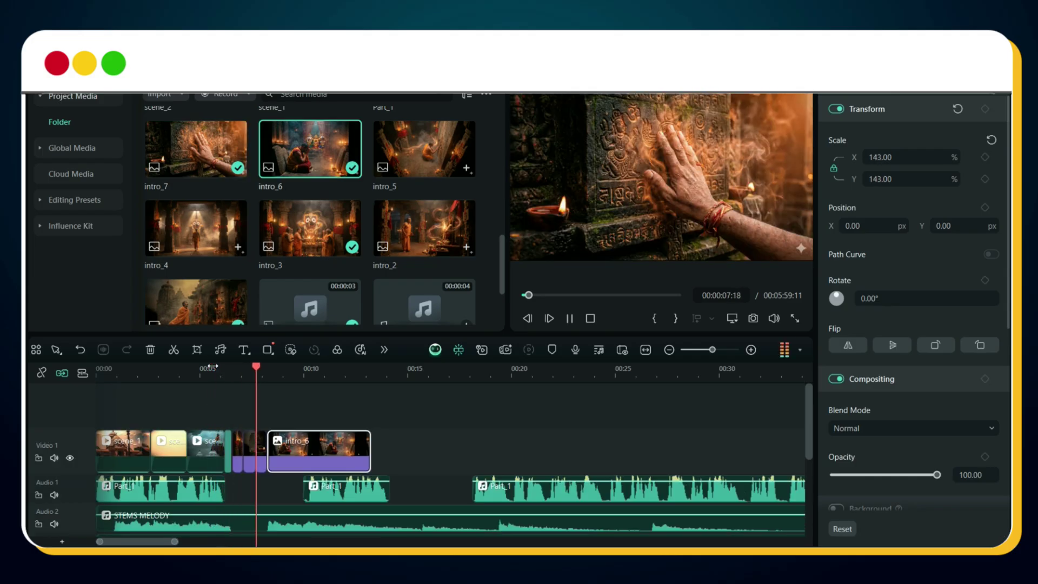
- Keyframe the first intro clip to end at 115% scale with a 3° rotation
key("space")
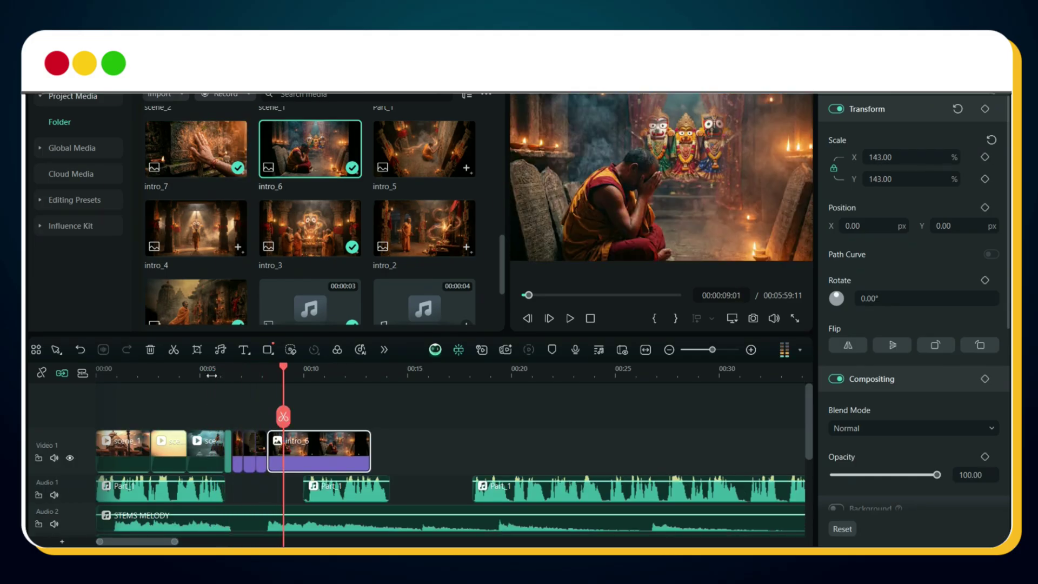
left_click(219, 371)
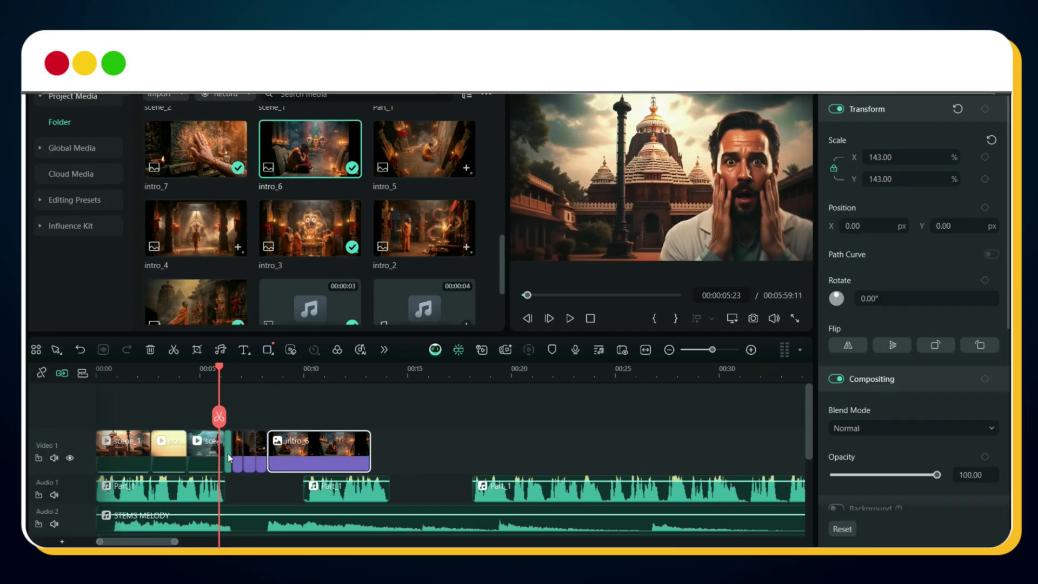
left_click(228, 453)
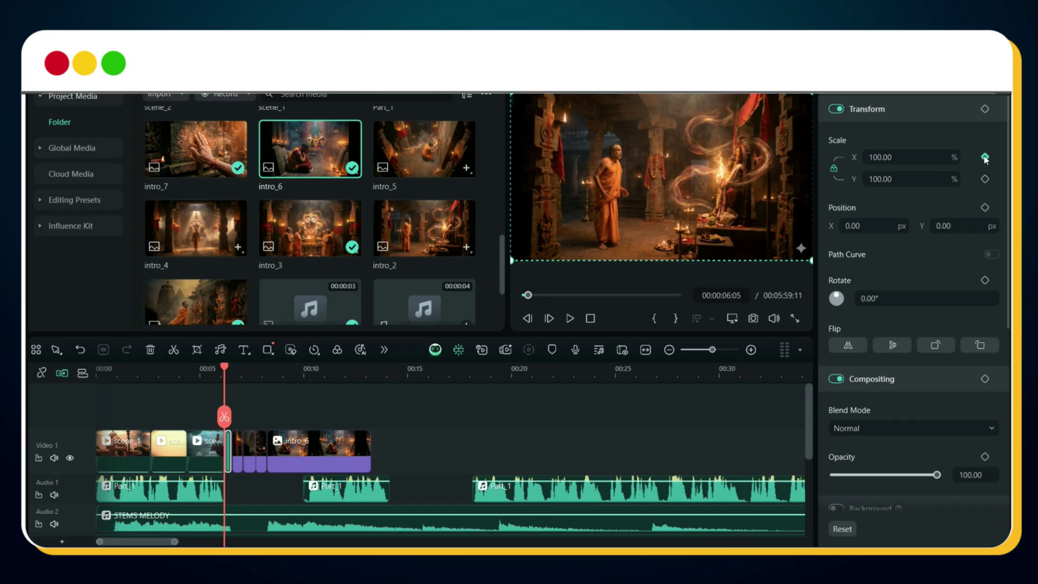
scroll(233, 400, "up", 3)
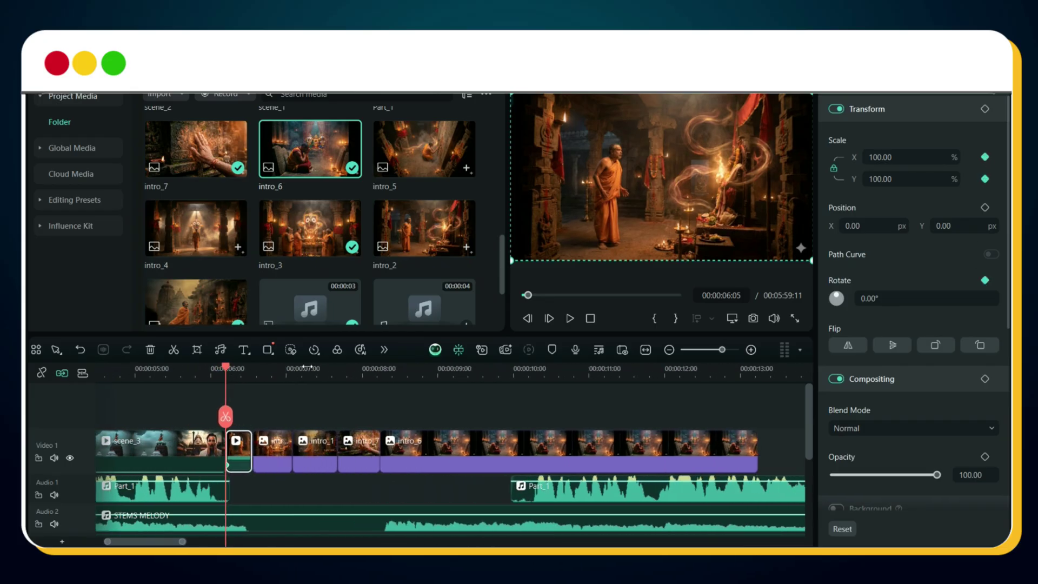
left_click(248, 373)
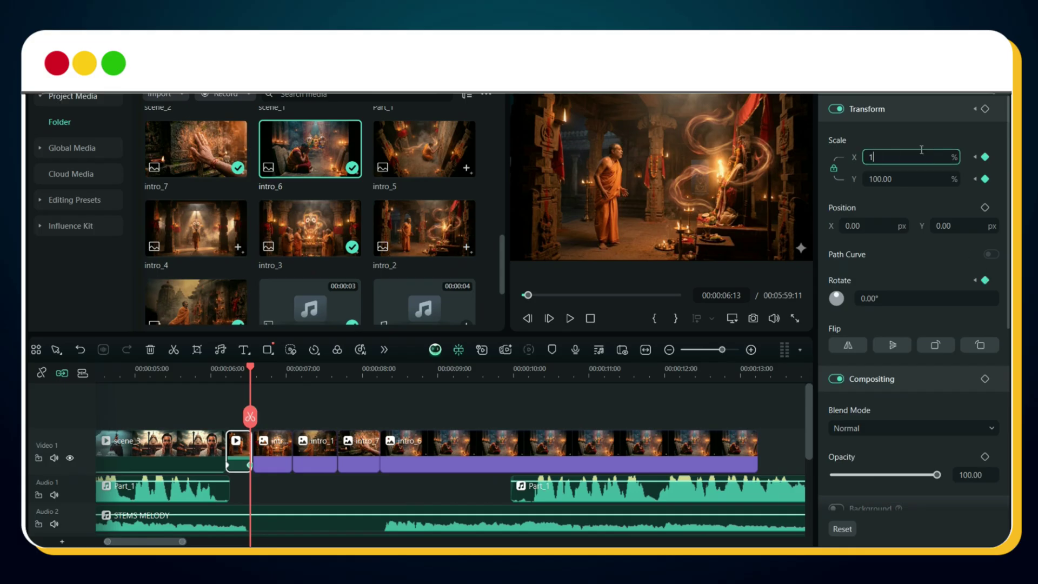
key("Return")
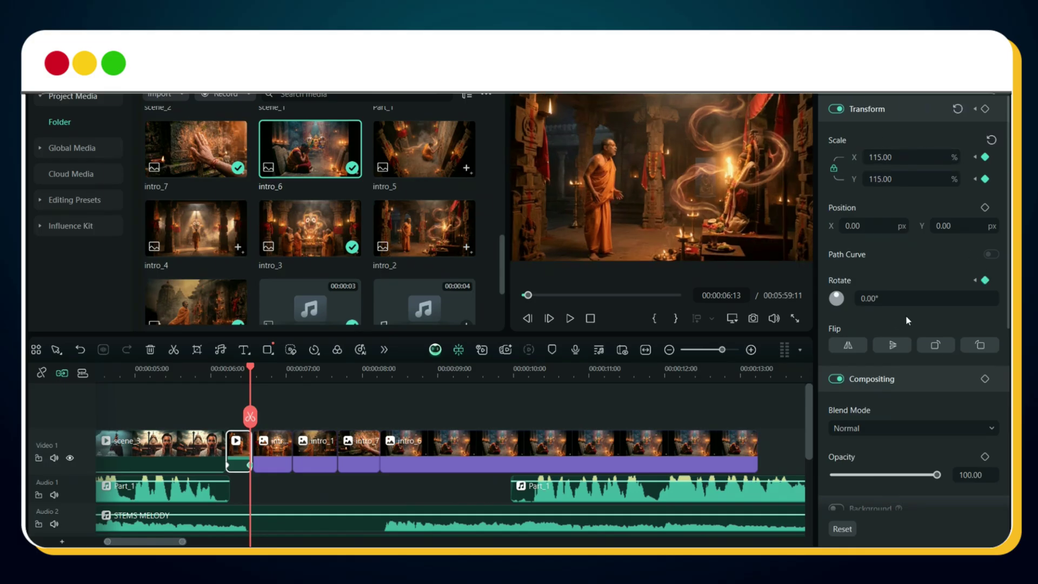
type("3")
key("Return")
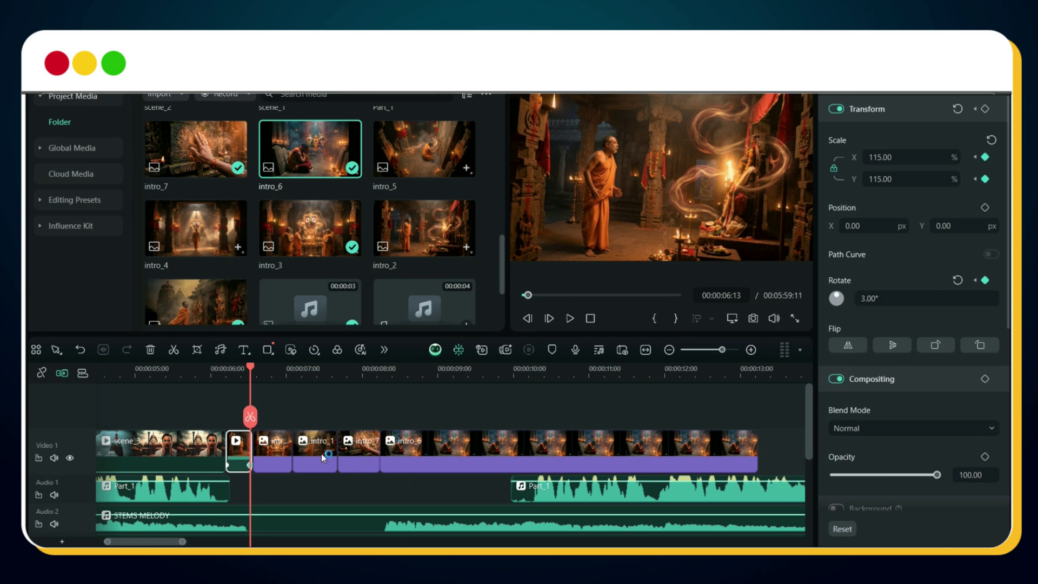
- Add a 115% scale keyframe at the end of the next intro clip
left_click(267, 463)
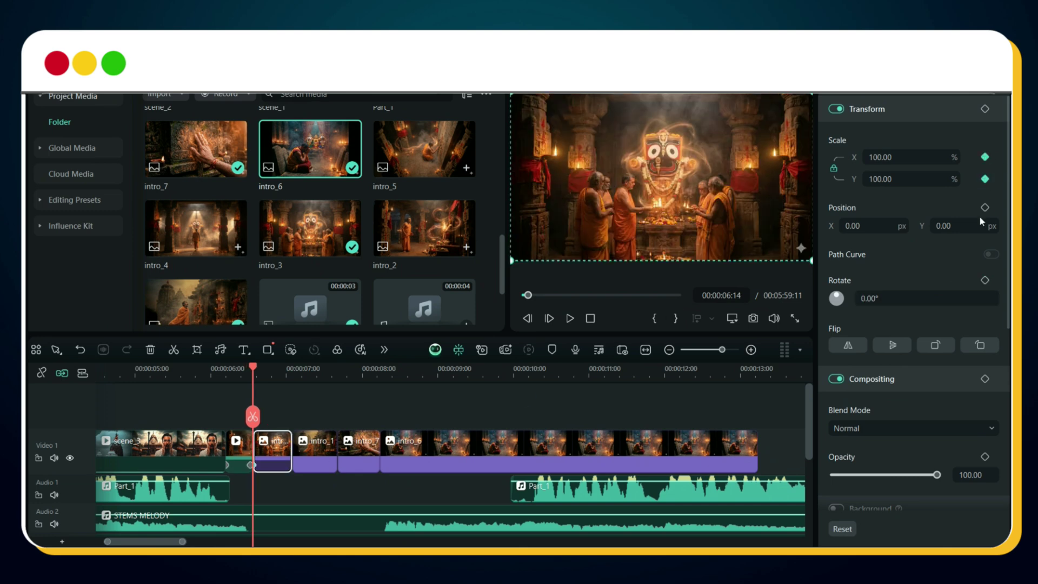
key("space")
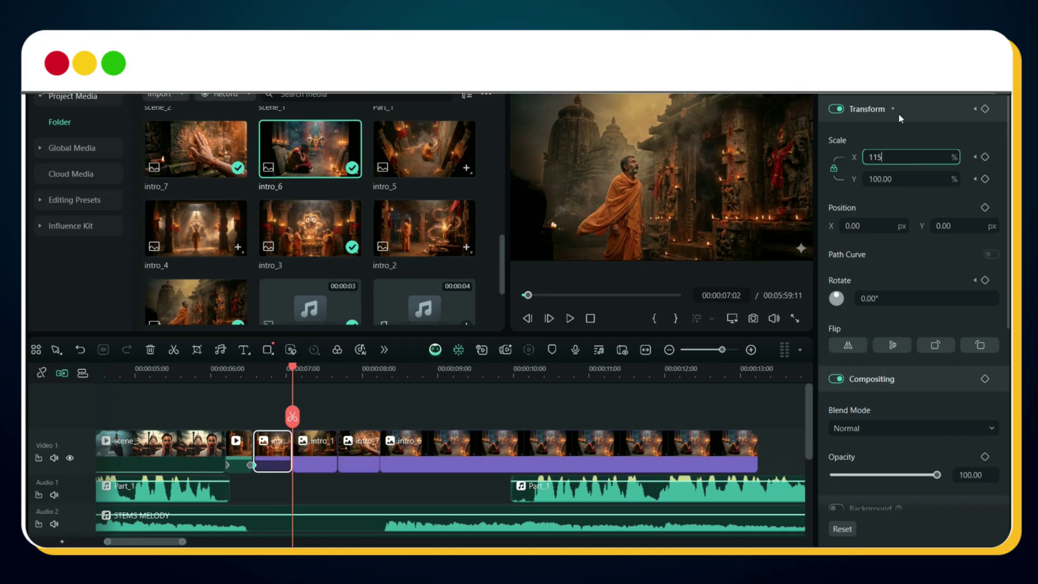
key("Return")
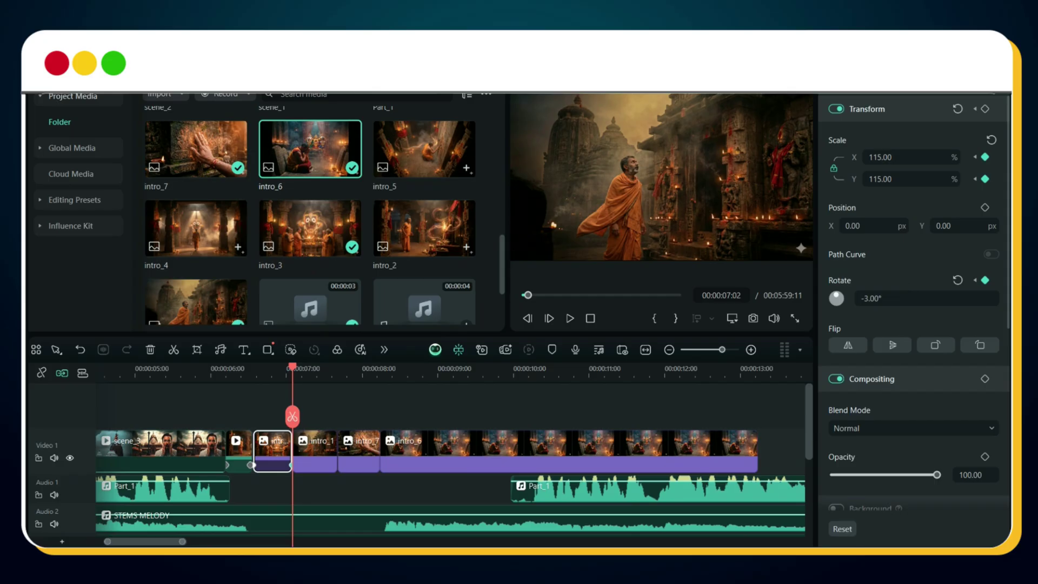
- Trim intro_6 so it ends at the playhead
left_click(236, 471)
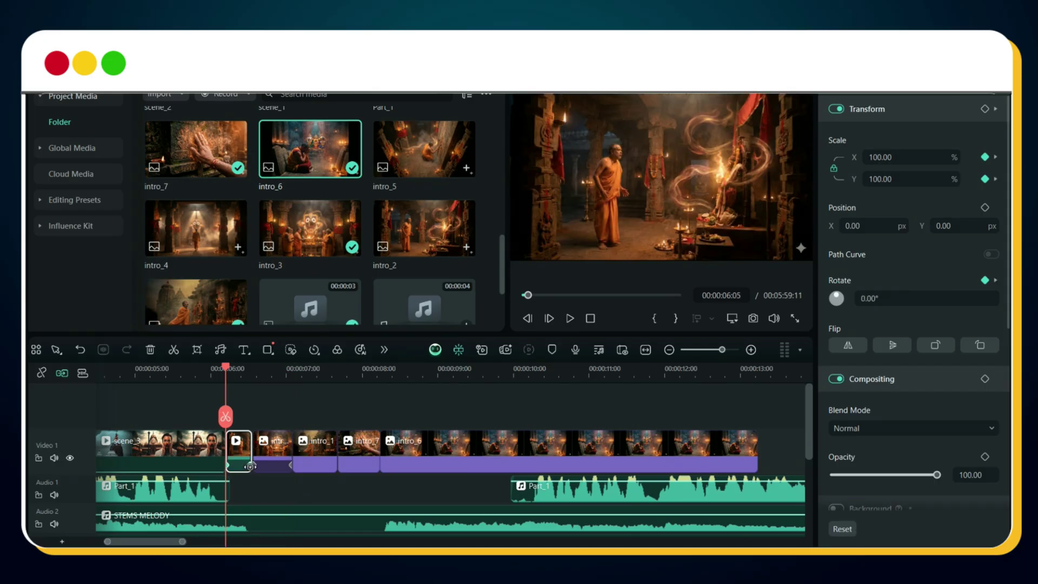
left_click(310, 470)
left_click(413, 462)
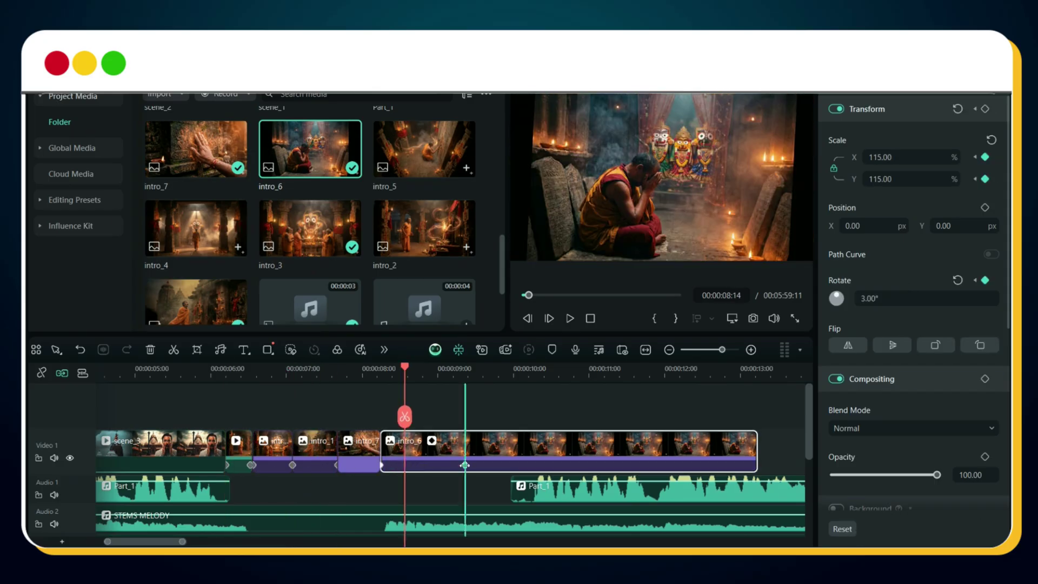
key("alt+bracketright")
- Review the keyframed intro sequence, replaying it from about 6 seconds
left_click(271, 467)
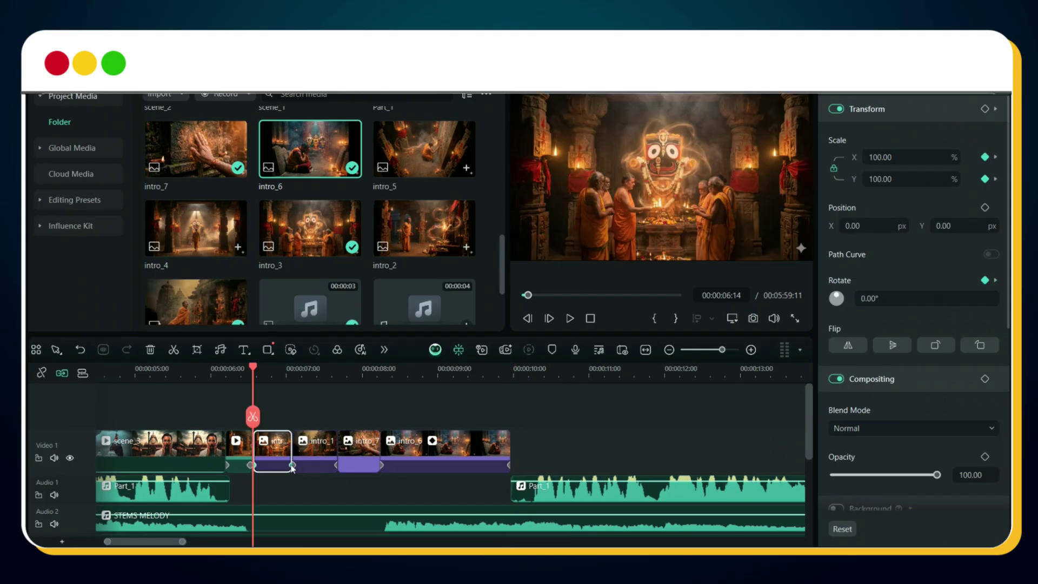
left_click(357, 471)
left_click(209, 377)
key("space")
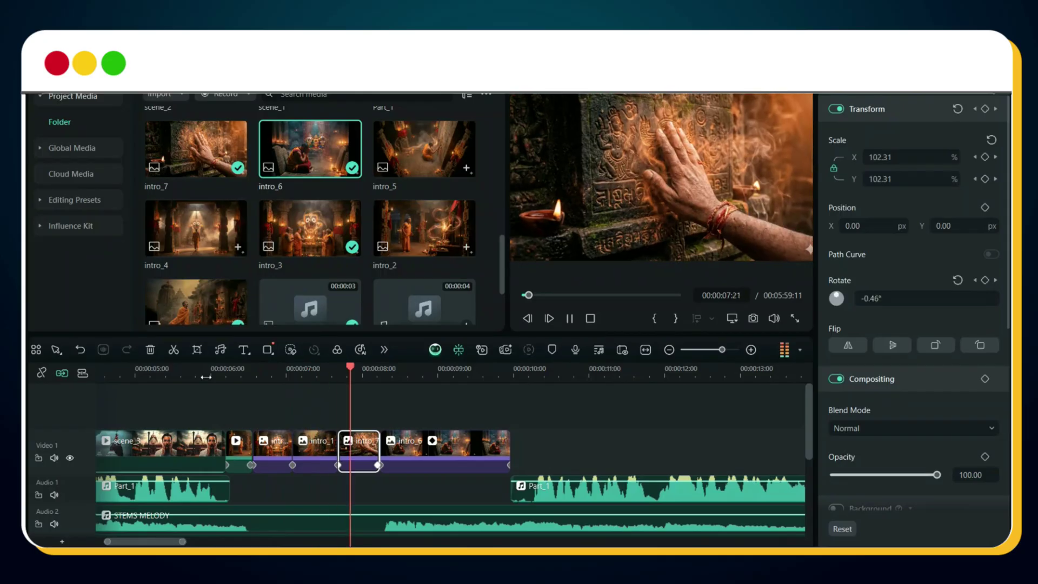
key("space")
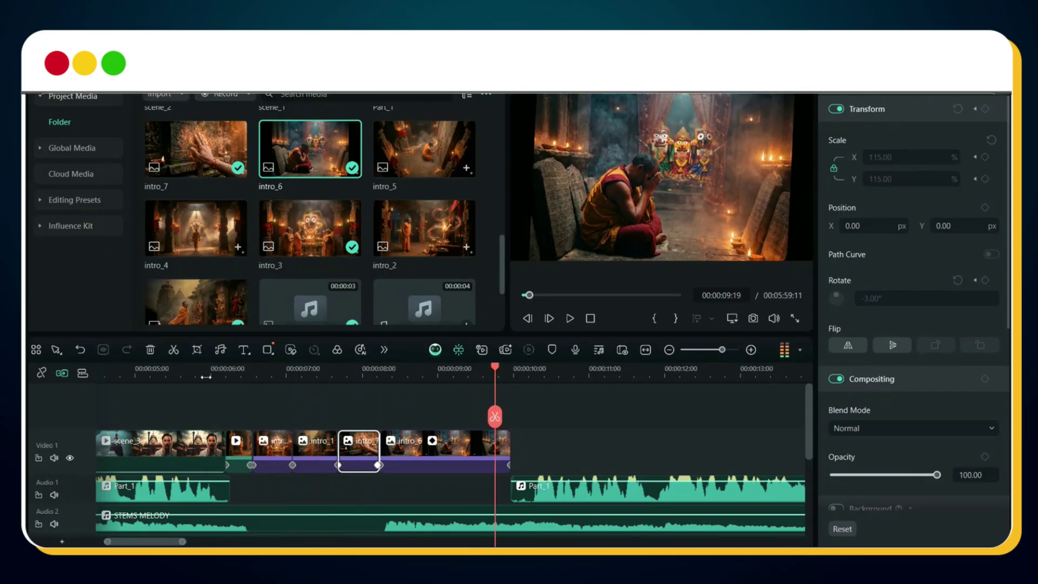
left_click(206, 377)
key("space")
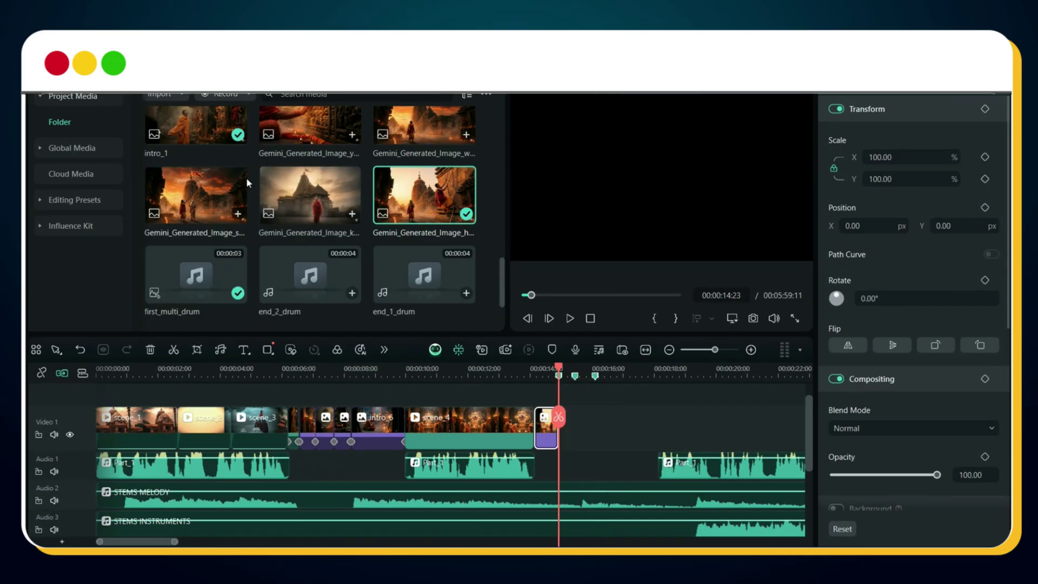
- Append two Gemini temple images after scene 4 and trim the last one near 00:18
left_click(577, 376)
left_click(466, 135)
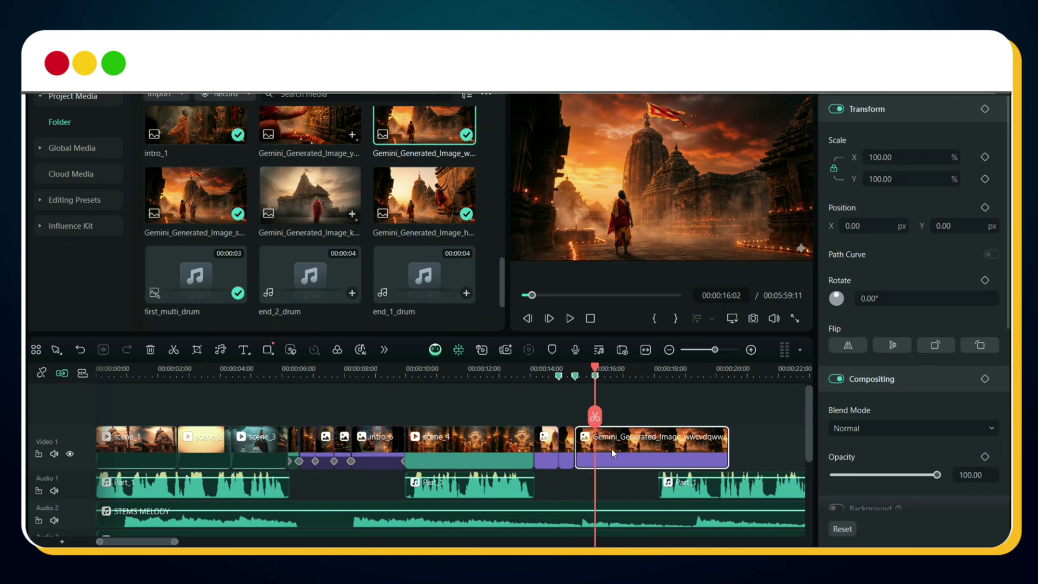
scroll(332, 210, "down", 1)
left_click(352, 213)
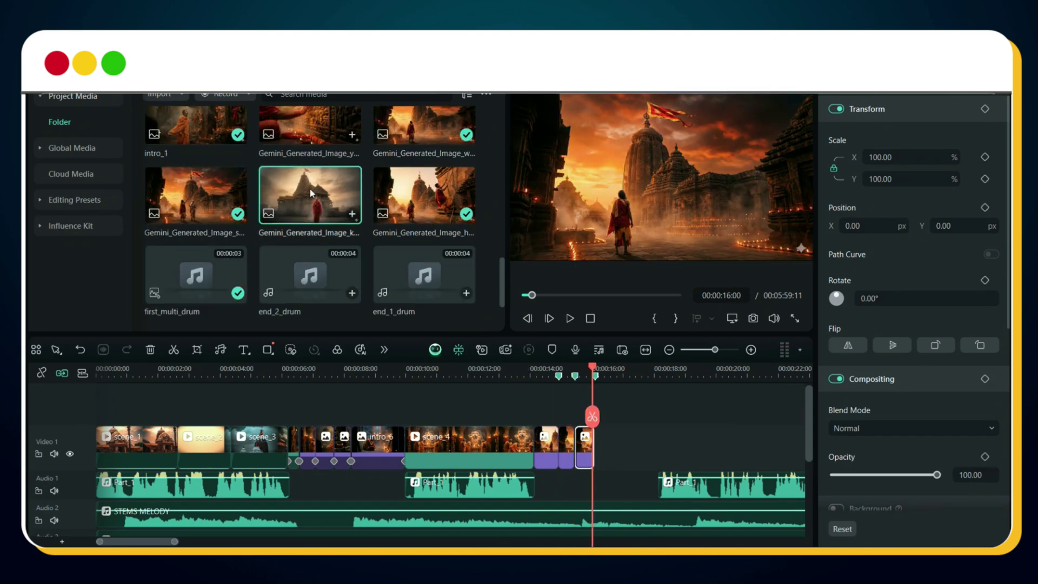
left_click(662, 373)
left_click_drag(662, 375, 660, 379)
key("alt+]")
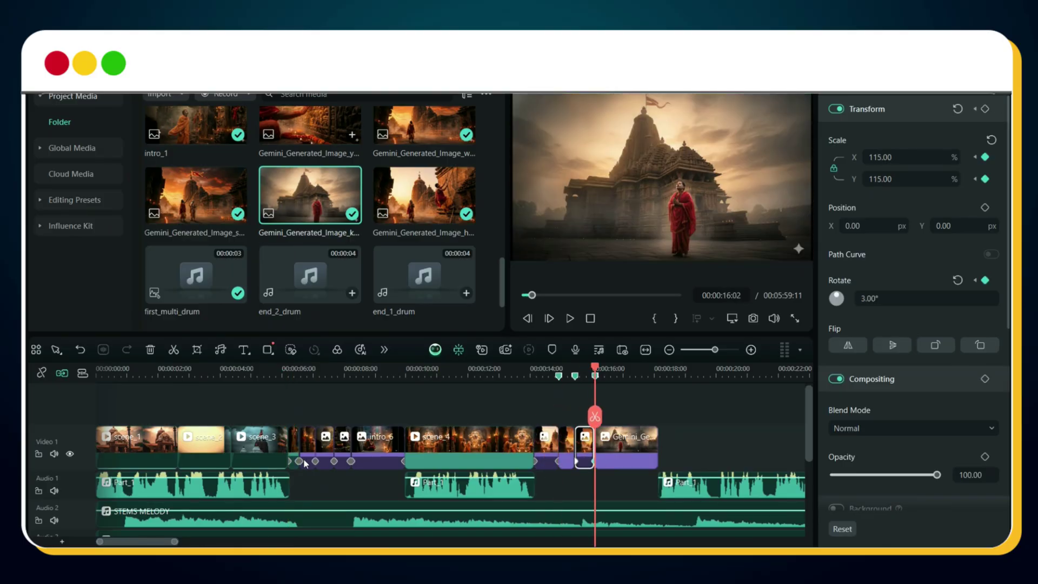
- Select the new Gemini clip and preview its scale and tilt animation
left_click(298, 461)
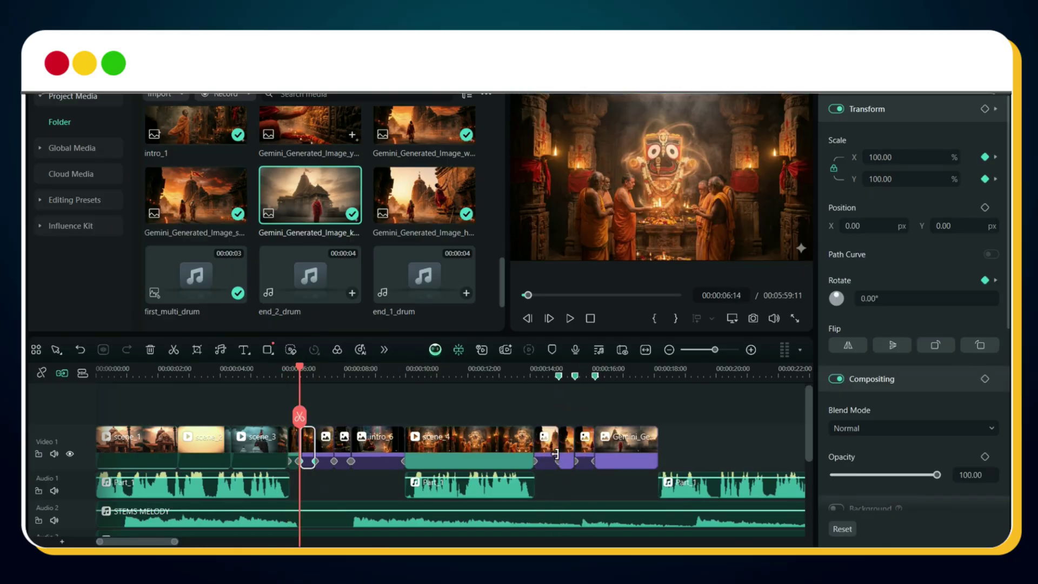
left_click(627, 440)
left_click(500, 387)
key("space")
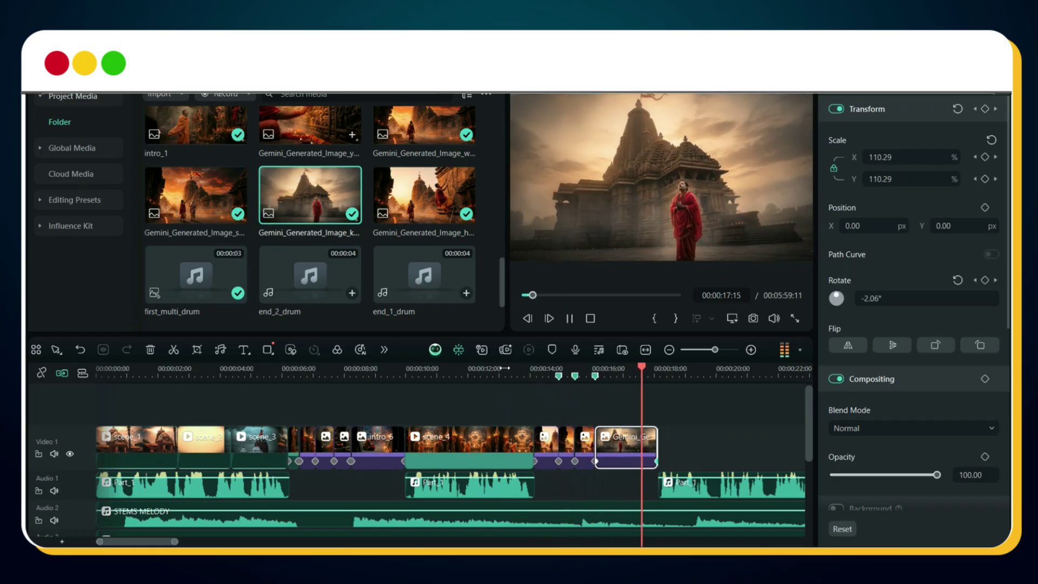
key("space")
scroll(705, 439, "down", 1)
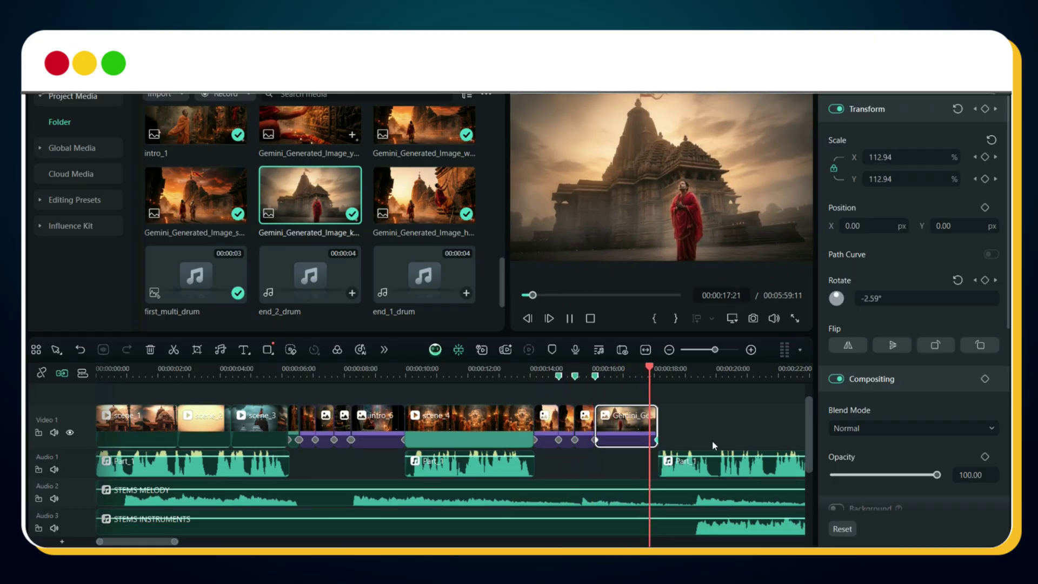
key("space")
key("space")
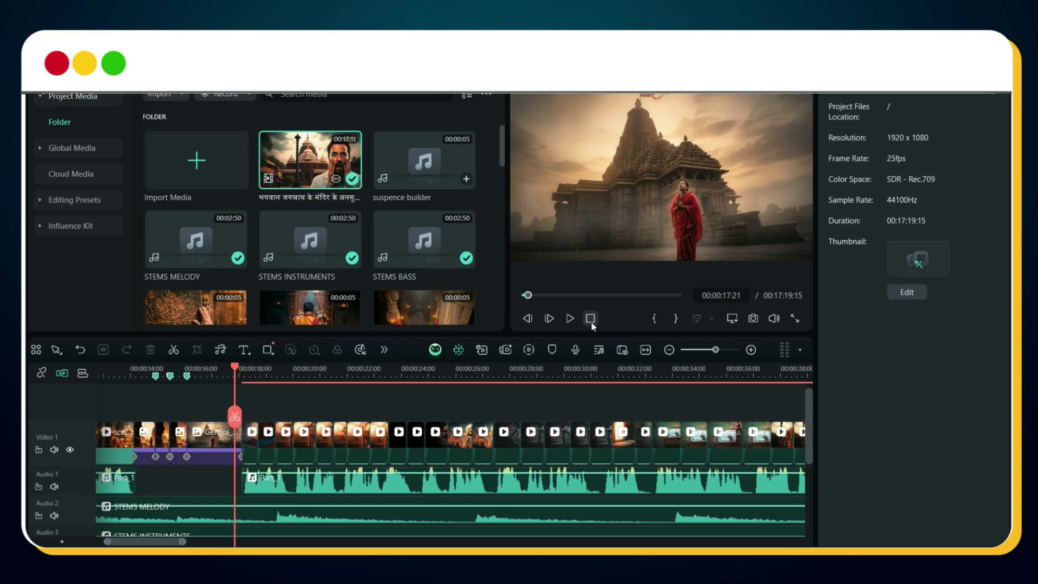
left_click(590, 319)
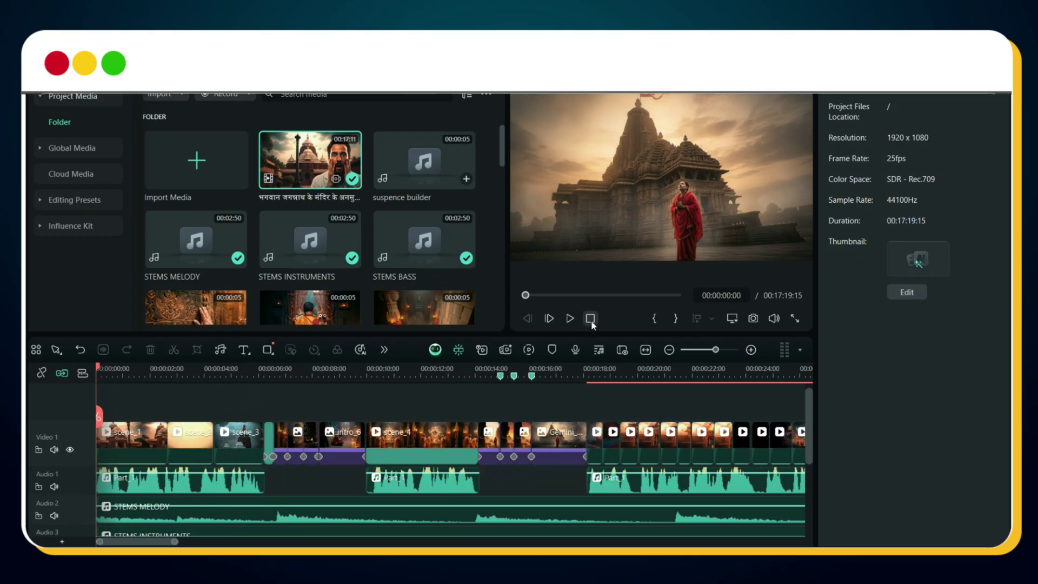
key("space")
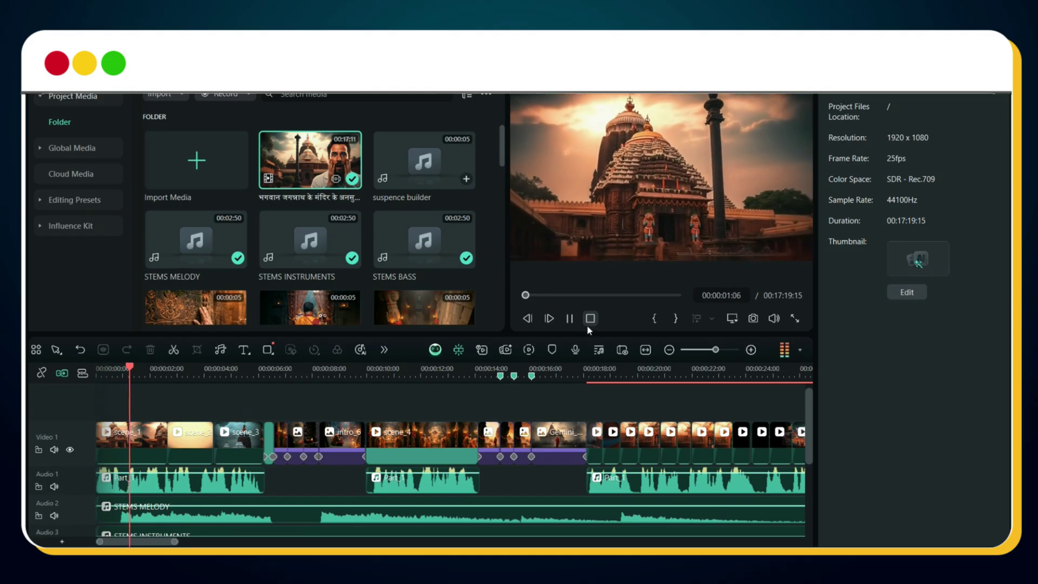